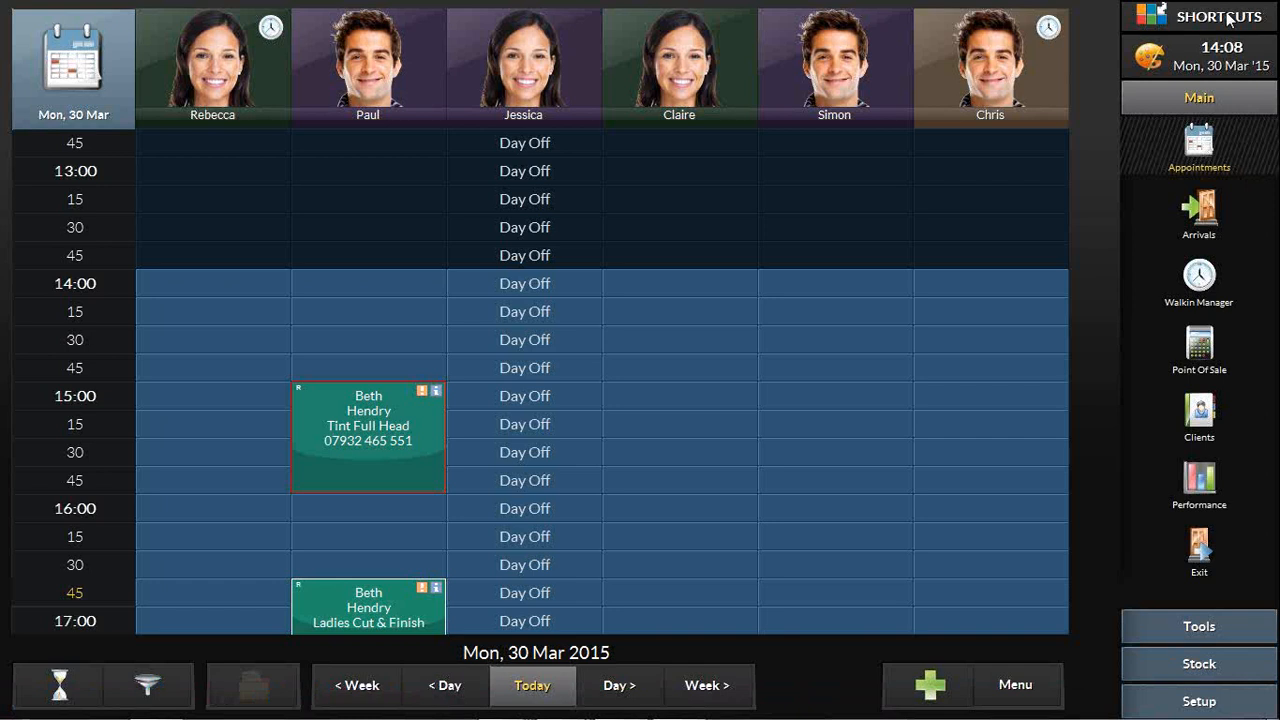
Step: Open the Sundry Income setup in the sales configuration
{"action": "left_click", "coordinate": [1229, 703]}
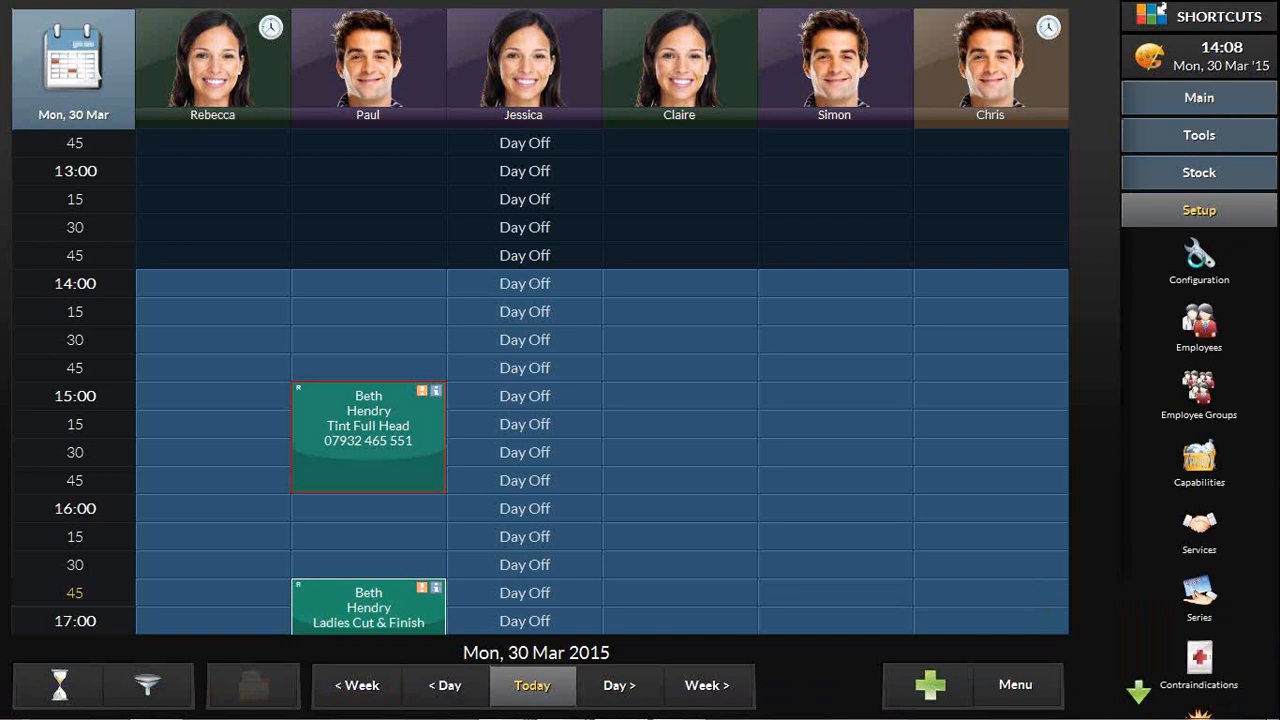
{"action": "left_click", "coordinate": [1199, 258]}
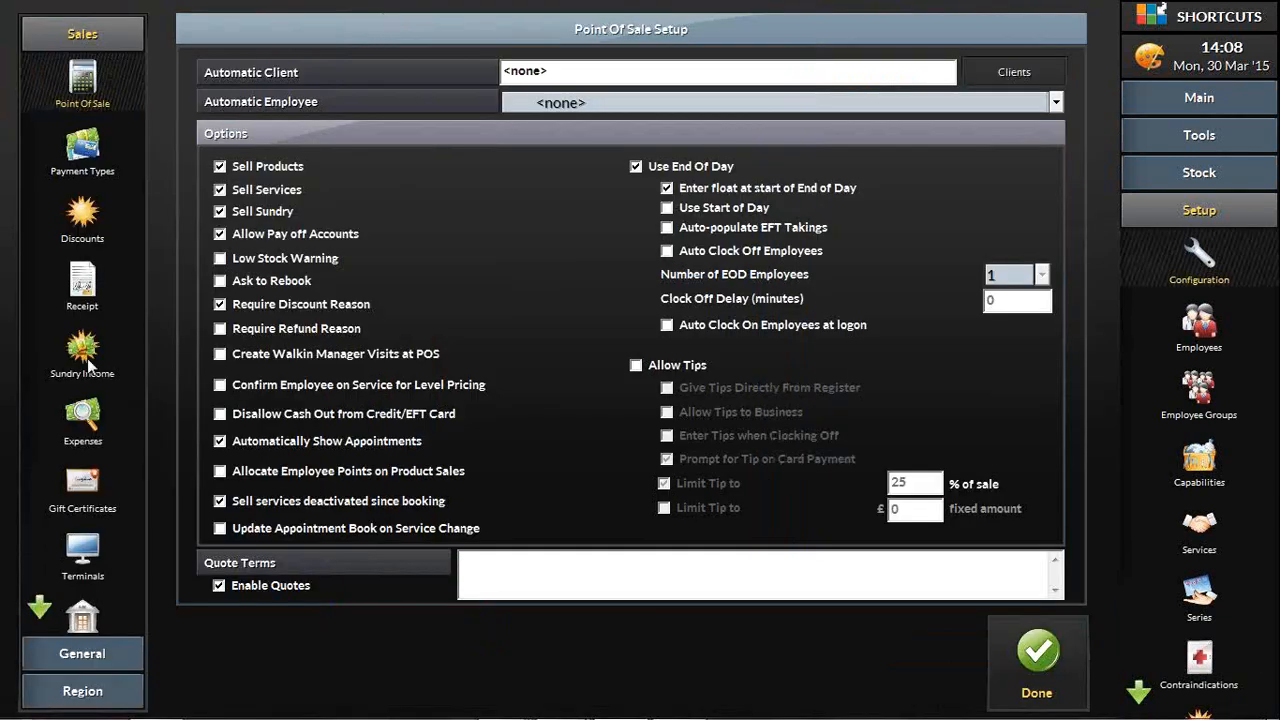
{"action": "left_click", "coordinate": [84, 358]}
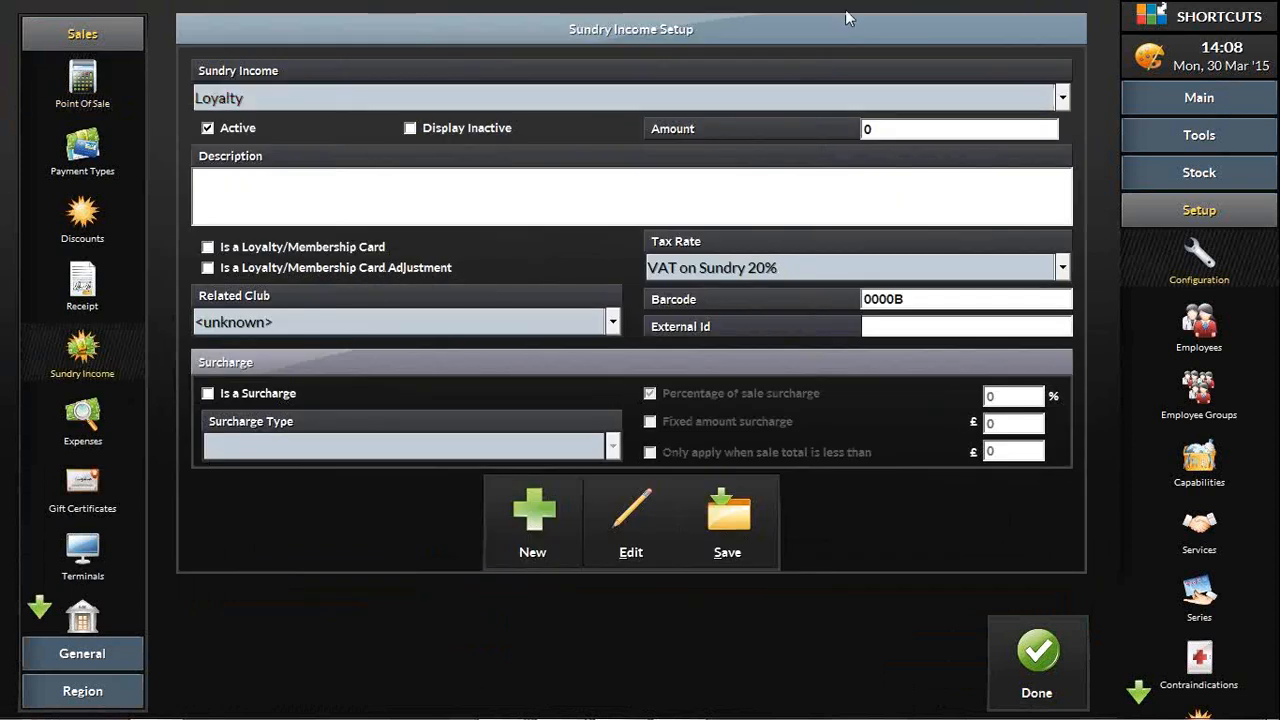
Step: View the existing sundry income items and the name prompt for a new one, and cancel without creating an item
{"action": "left_click", "coordinate": [508, 98]}
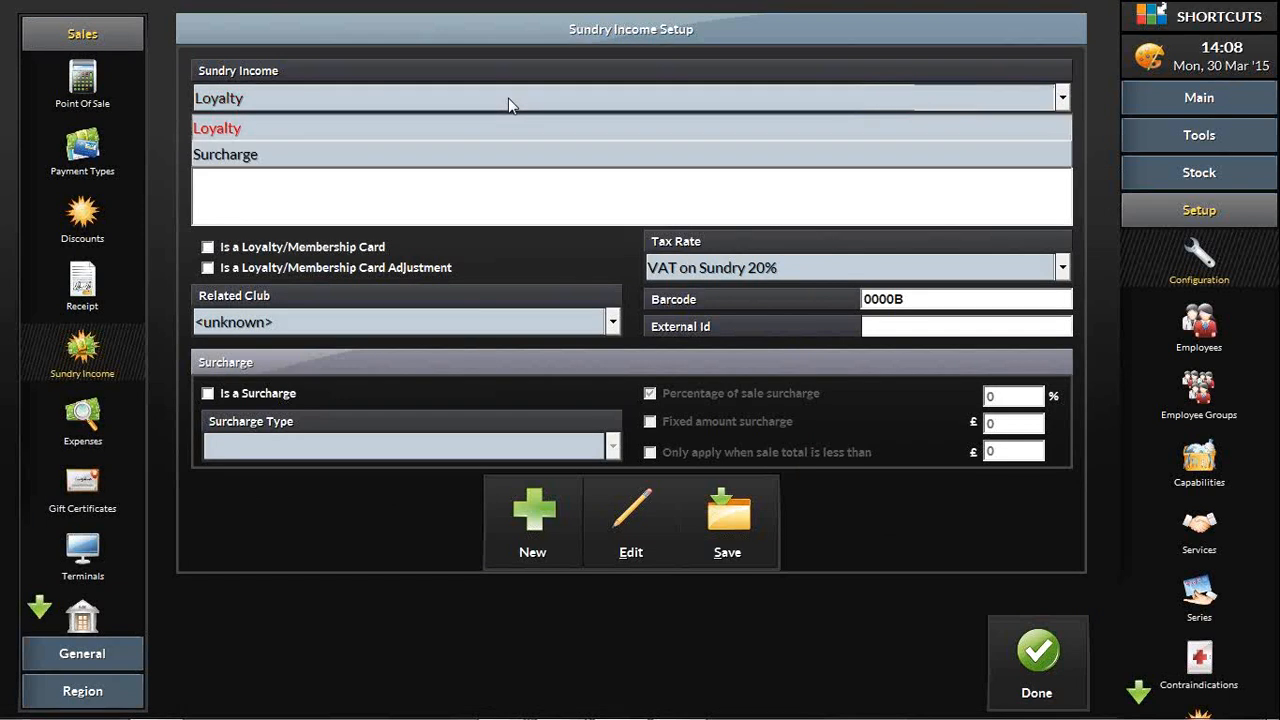
{"action": "left_click", "coordinate": [508, 98]}
{"action": "left_click", "coordinate": [530, 524]}
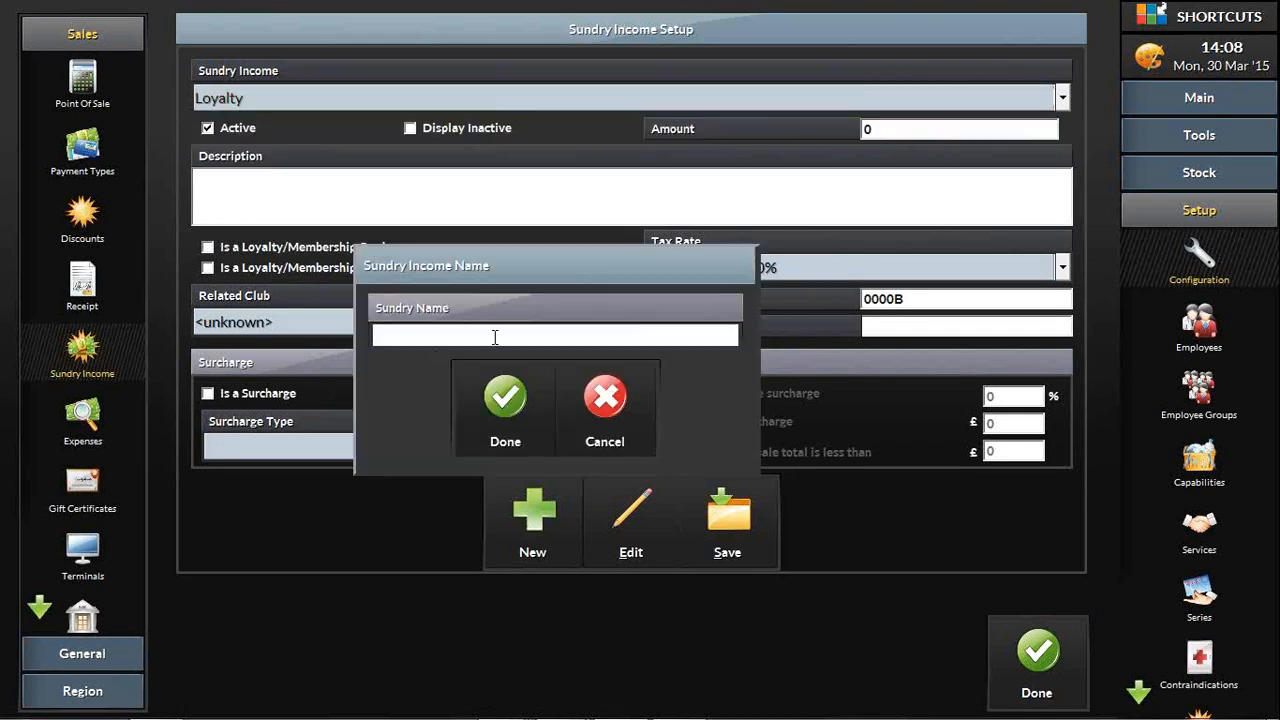
{"action": "left_click", "coordinate": [605, 399]}
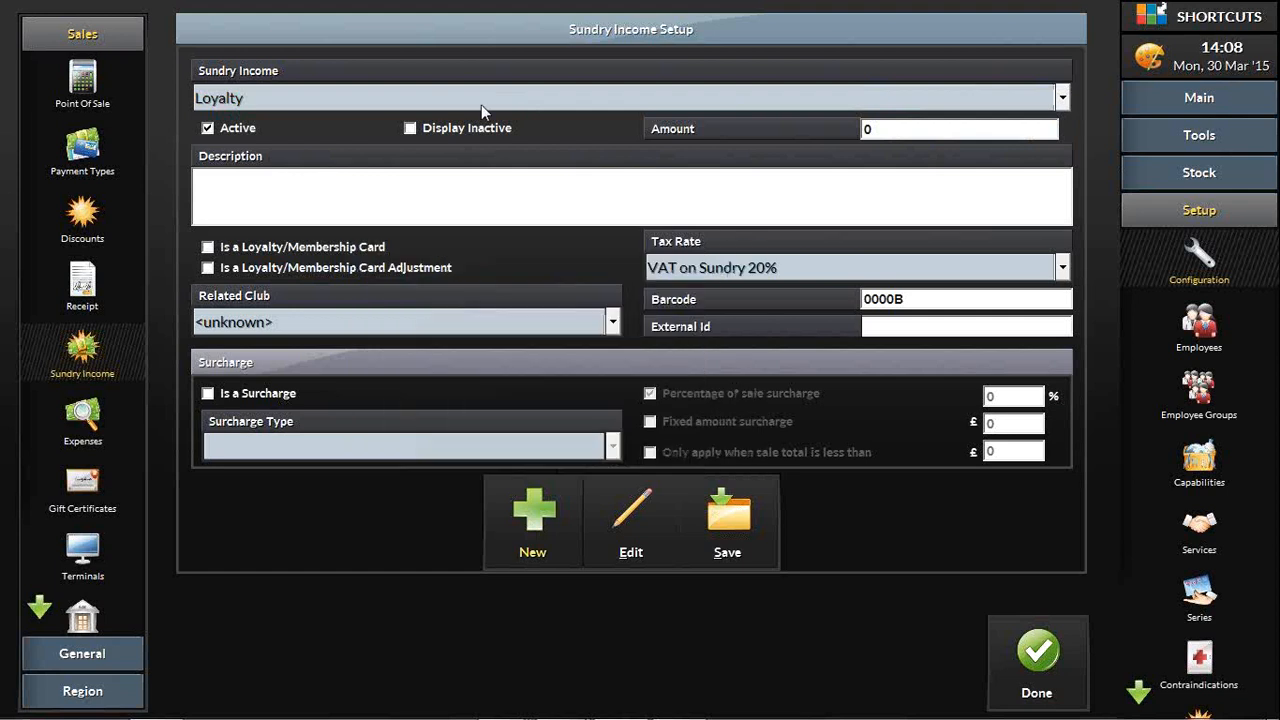
Step: Select the Surcharge sundry income item, mark it as a surcharge, and examine its surcharge type and percentage of sale options
{"action": "left_click", "coordinate": [480, 100]}
{"action": "left_click", "coordinate": [467, 155]}
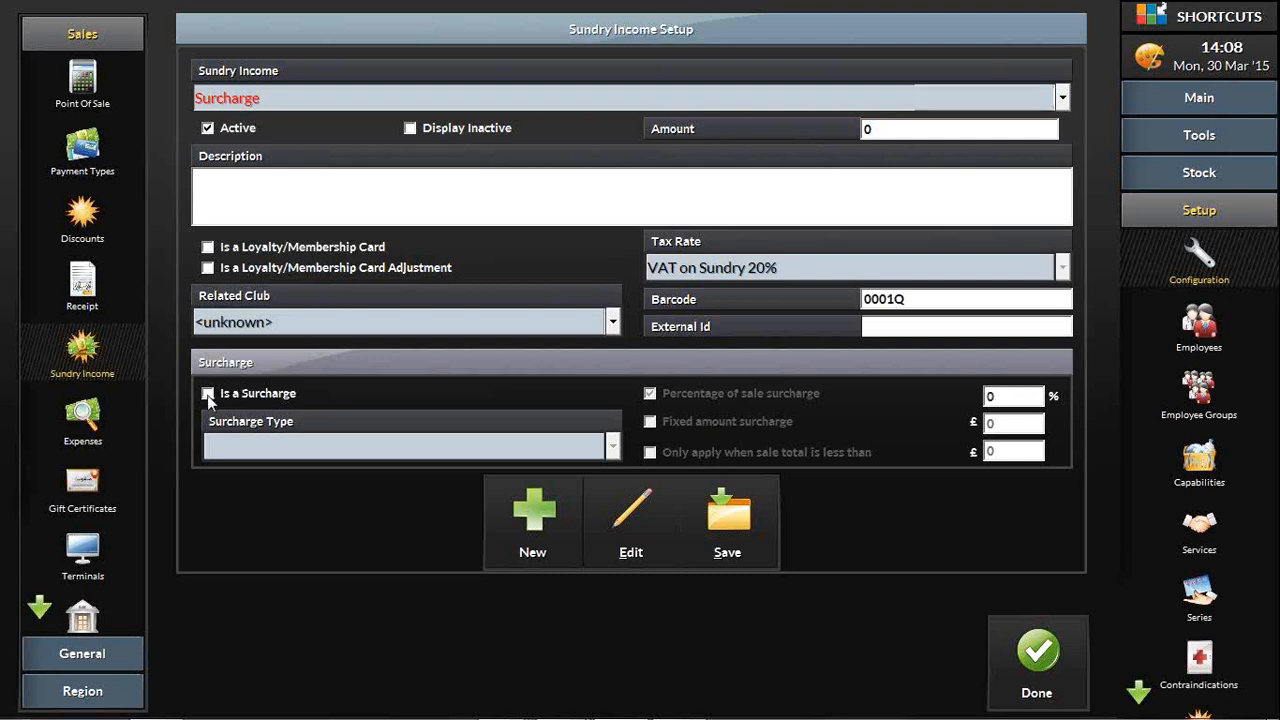
{"action": "left_click", "coordinate": [207, 394]}
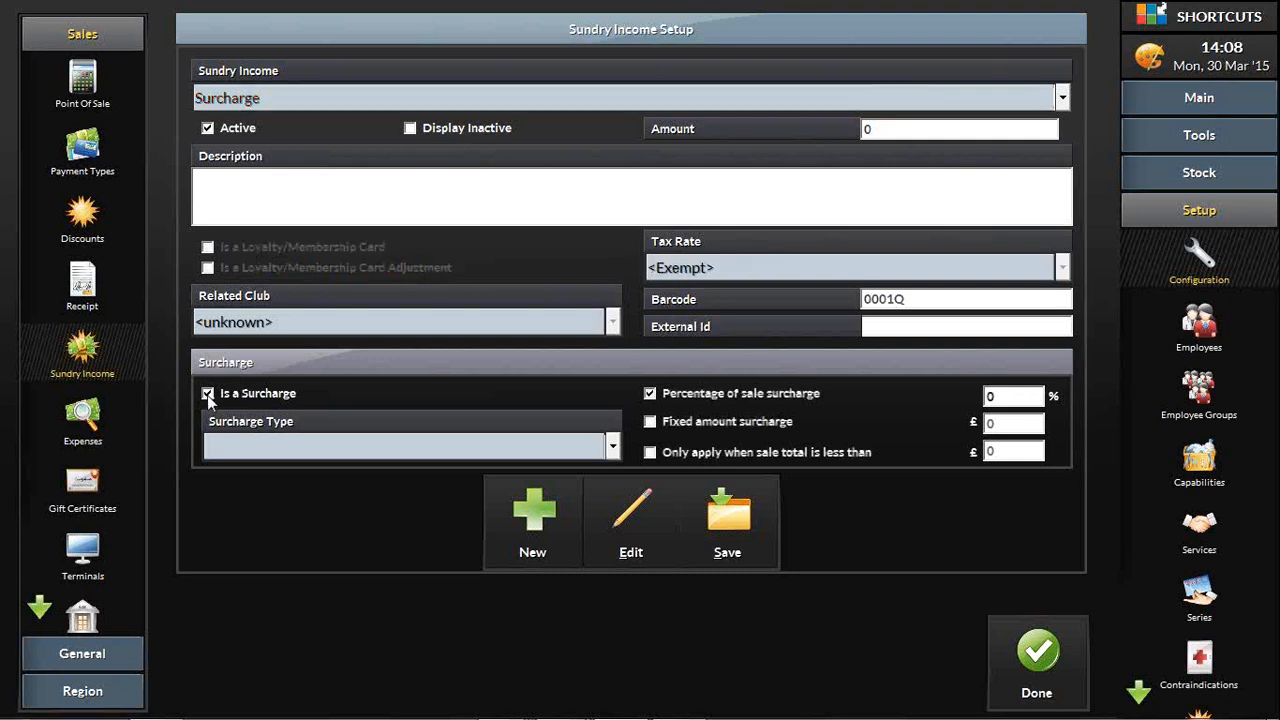
{"action": "left_click", "coordinate": [611, 447]}
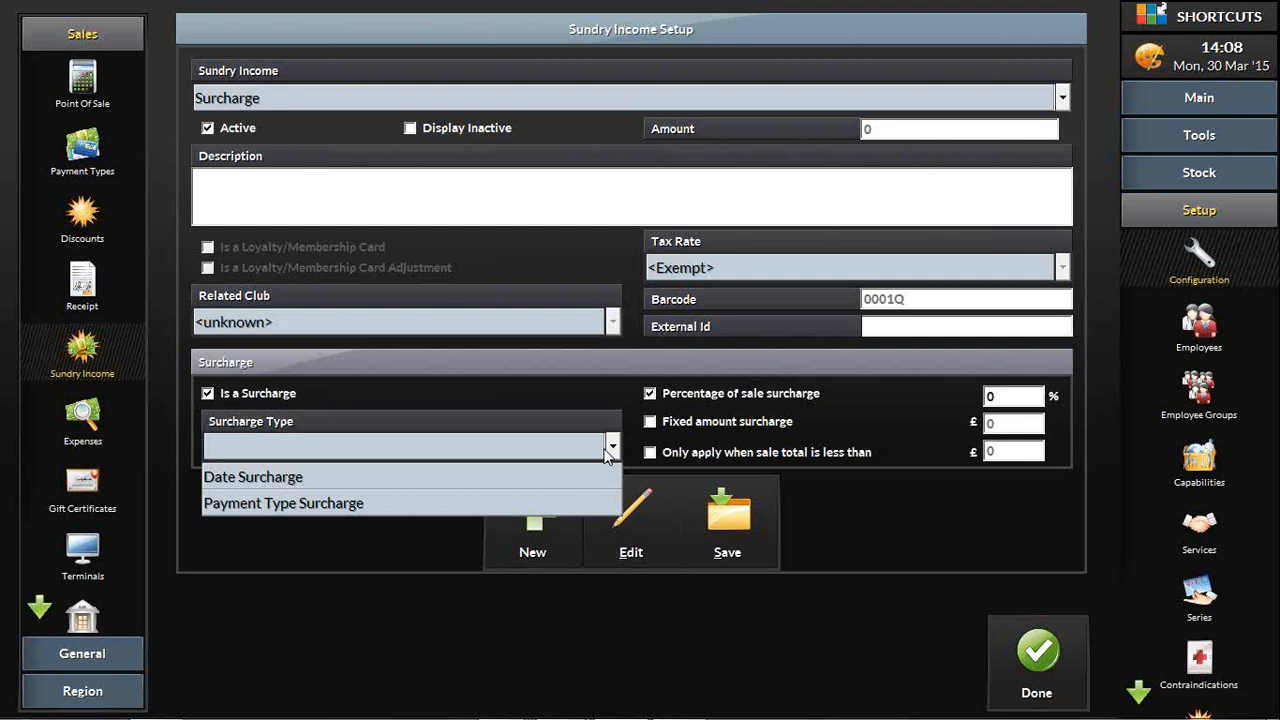
{"action": "left_click", "coordinate": [608, 450]}
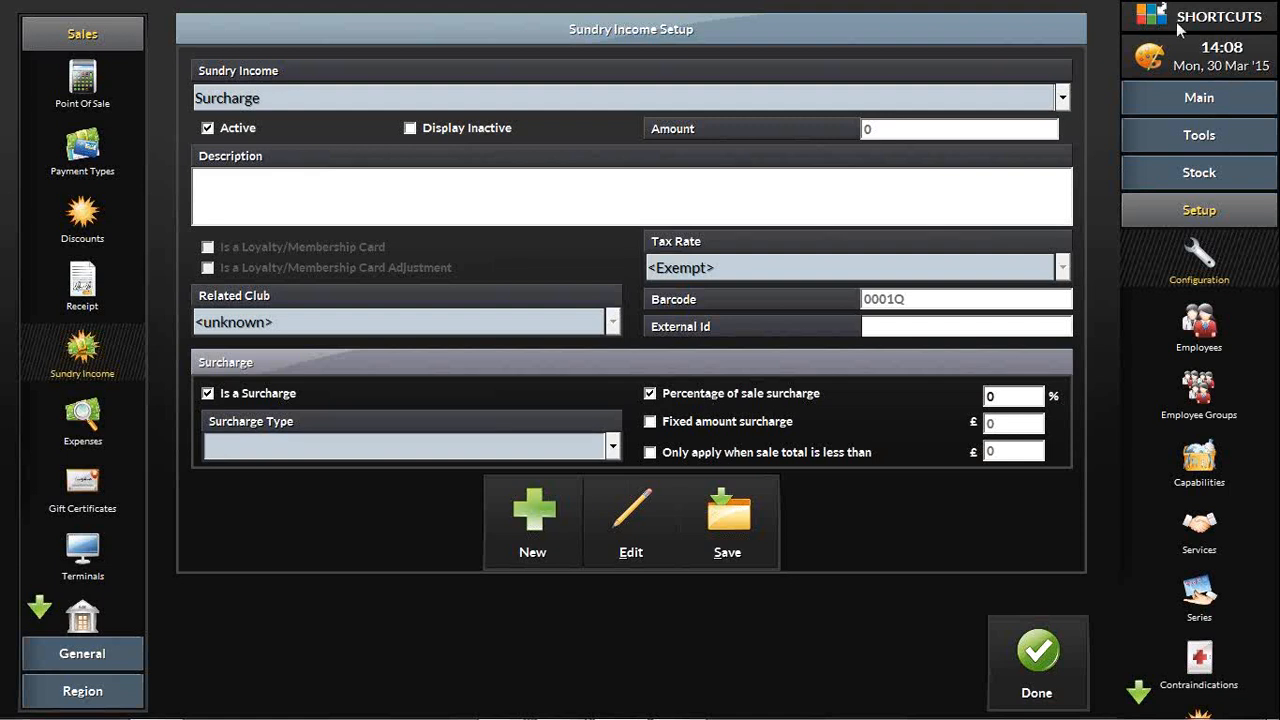
{"action": "left_click", "coordinate": [998, 395]}
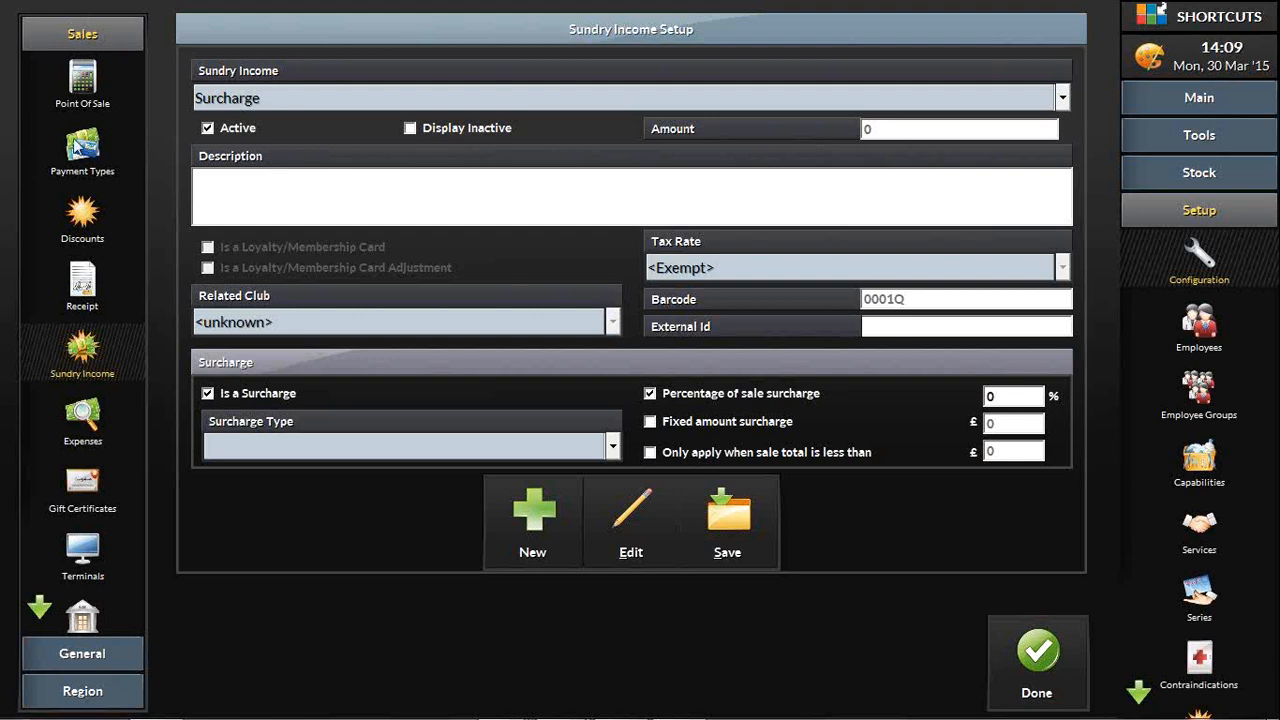
Step: Try to switch to the payment types while saving the Surcharge item, and clear its Is a Surcharge option
{"action": "left_click", "coordinate": [78, 148]}
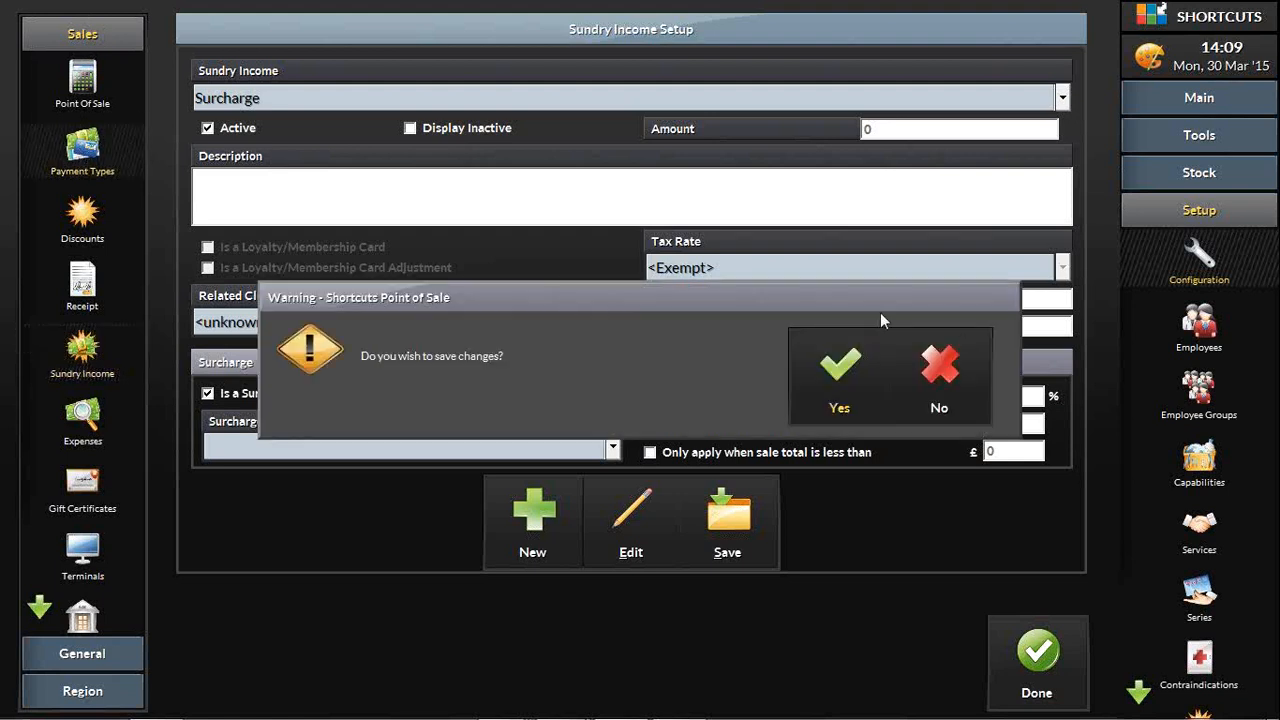
{"action": "left_click", "coordinate": [874, 389]}
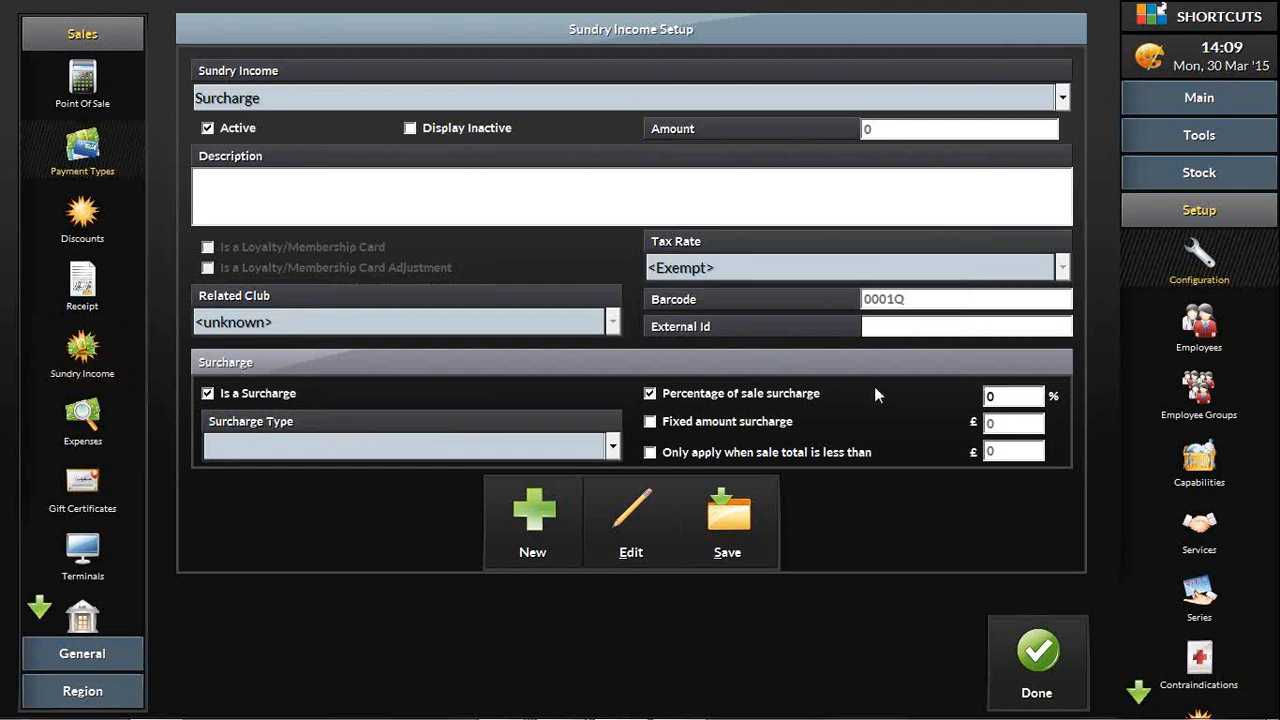
{"action": "left_click", "coordinate": [210, 395]}
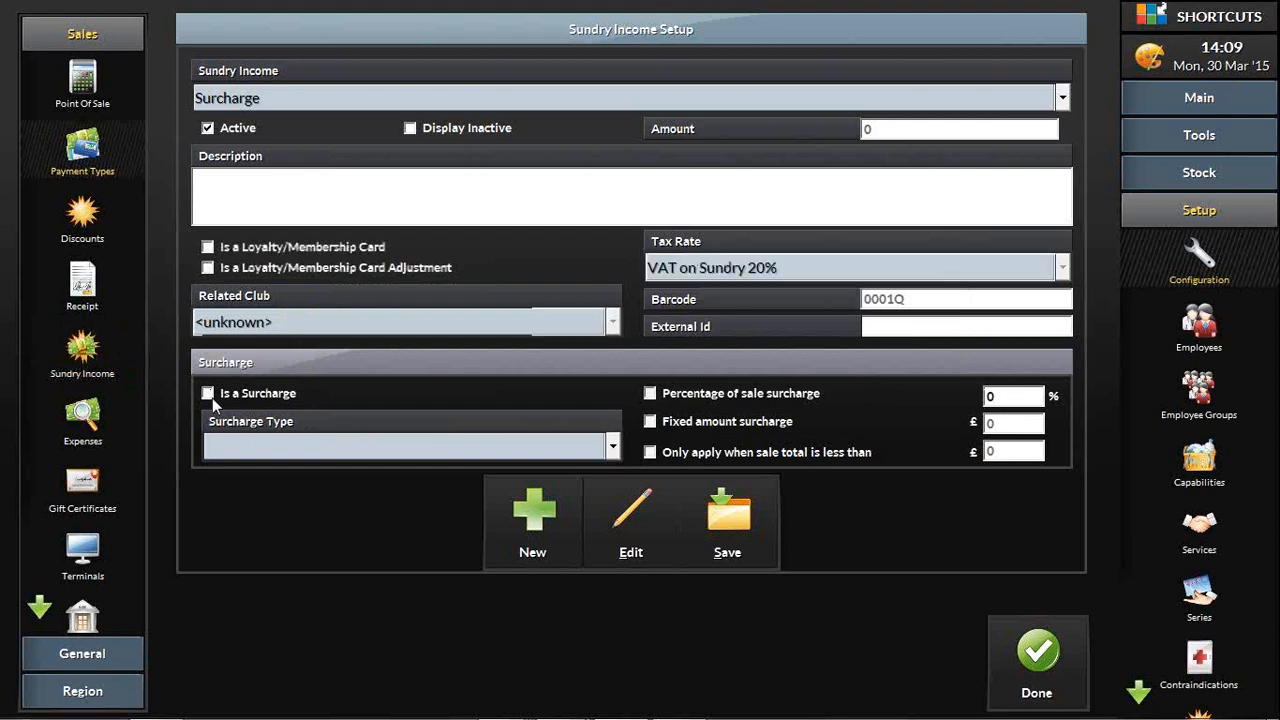
Step: Open the Payment Types setup, select the Credit/Debit Card payment, and view the surcharges it can be associated with
{"action": "left_click", "coordinate": [86, 150]}
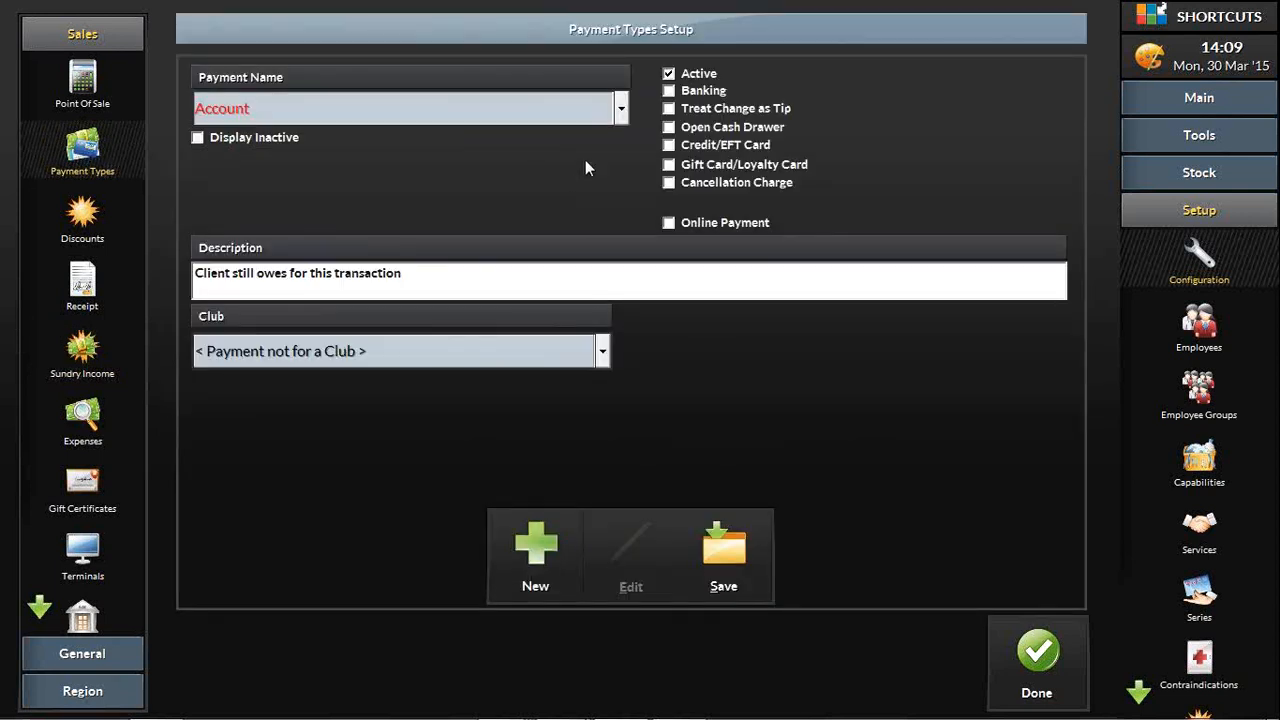
{"action": "left_click", "coordinate": [621, 110]}
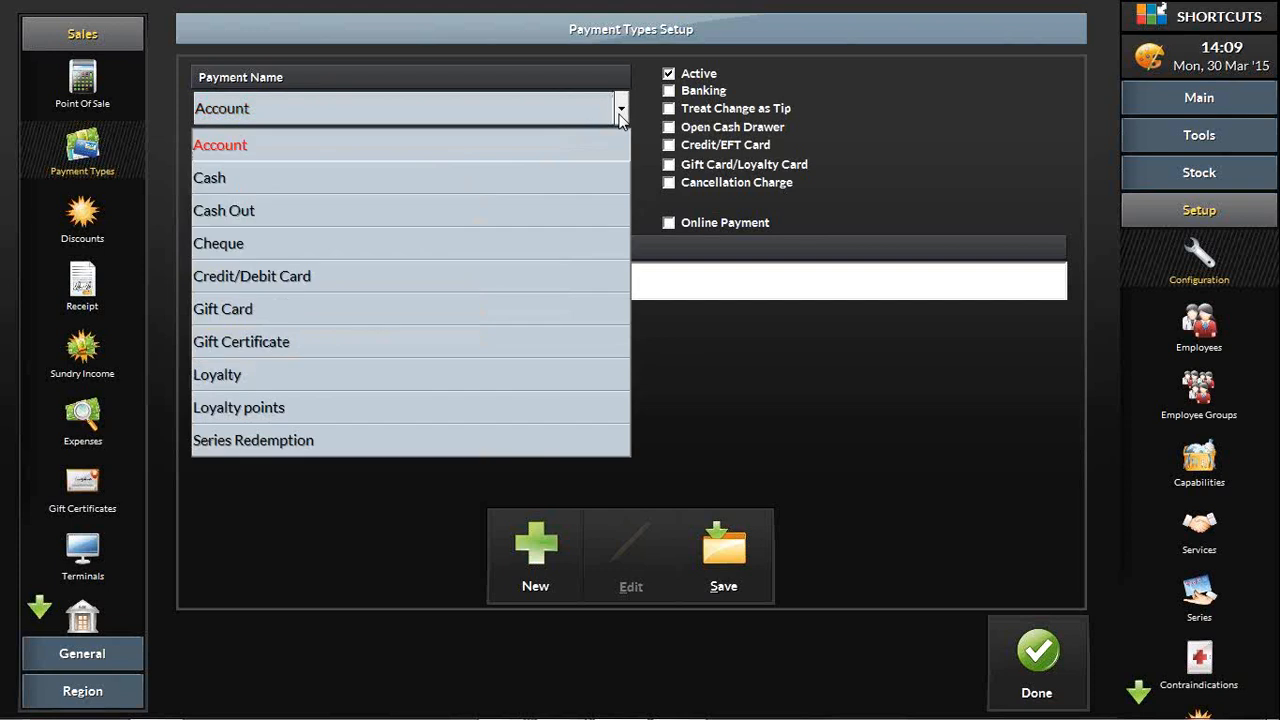
{"action": "left_click", "coordinate": [577, 282]}
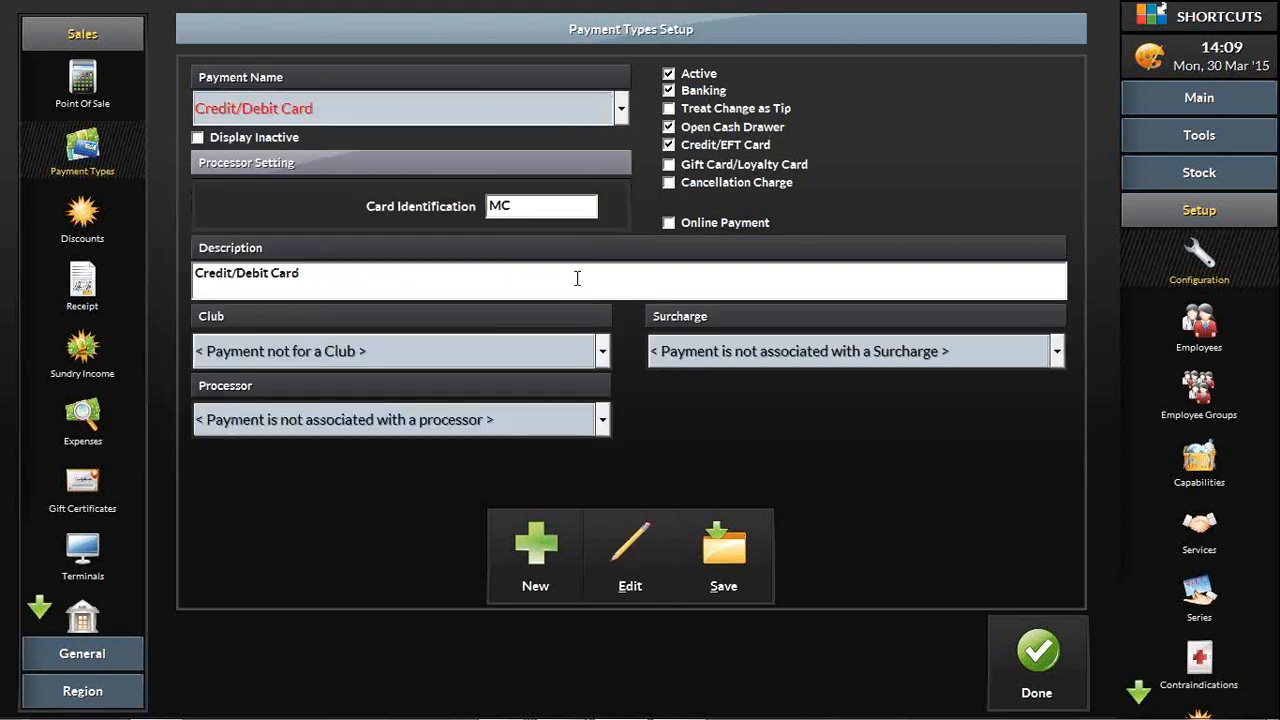
{"action": "left_click", "coordinate": [735, 353]}
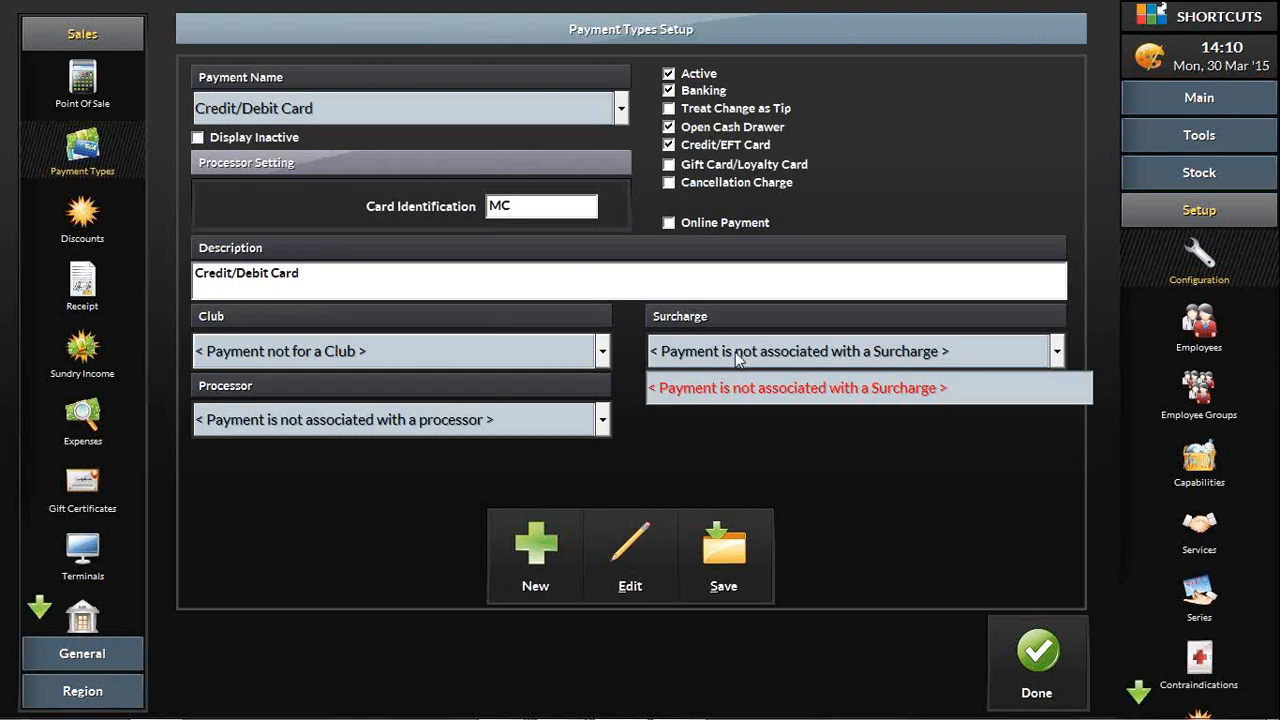
{"action": "left_click", "coordinate": [735, 352]}
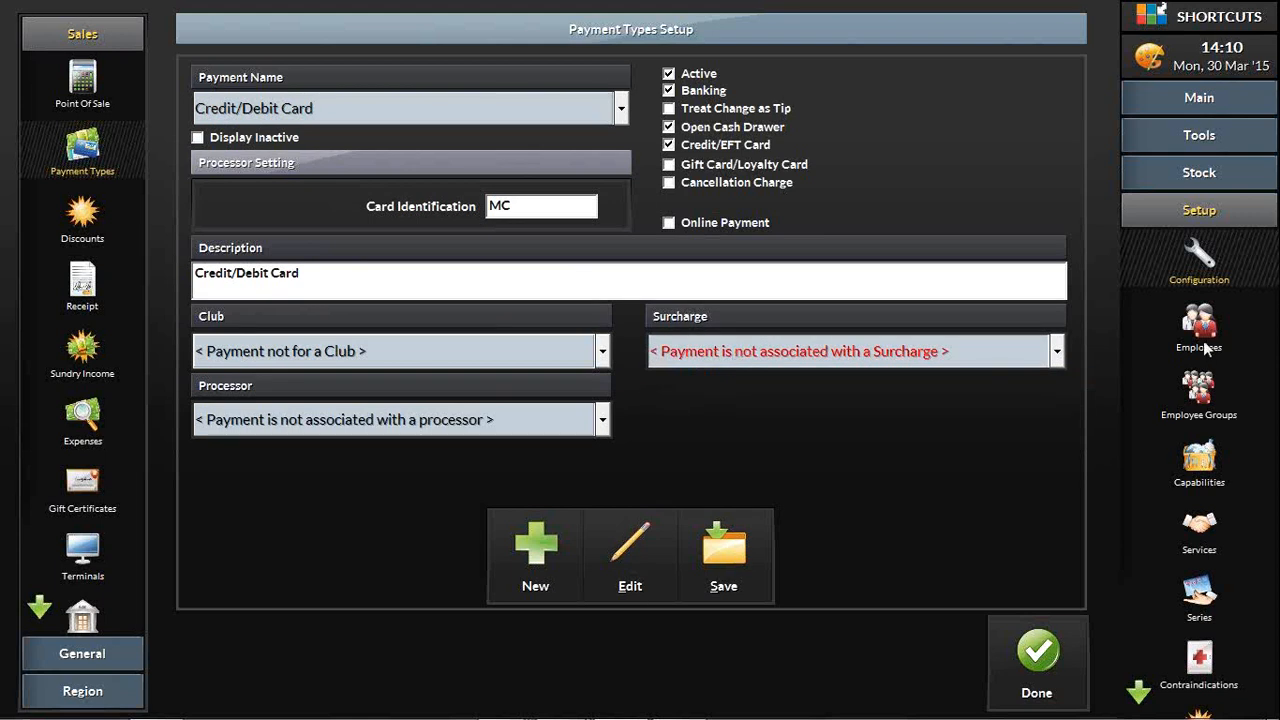
Step: Open the employee schedule, view the surcharge choices in the holiday settings for Sun 5 Apr 2015, and cancel the dialog
{"action": "left_click", "coordinate": [1207, 137]}
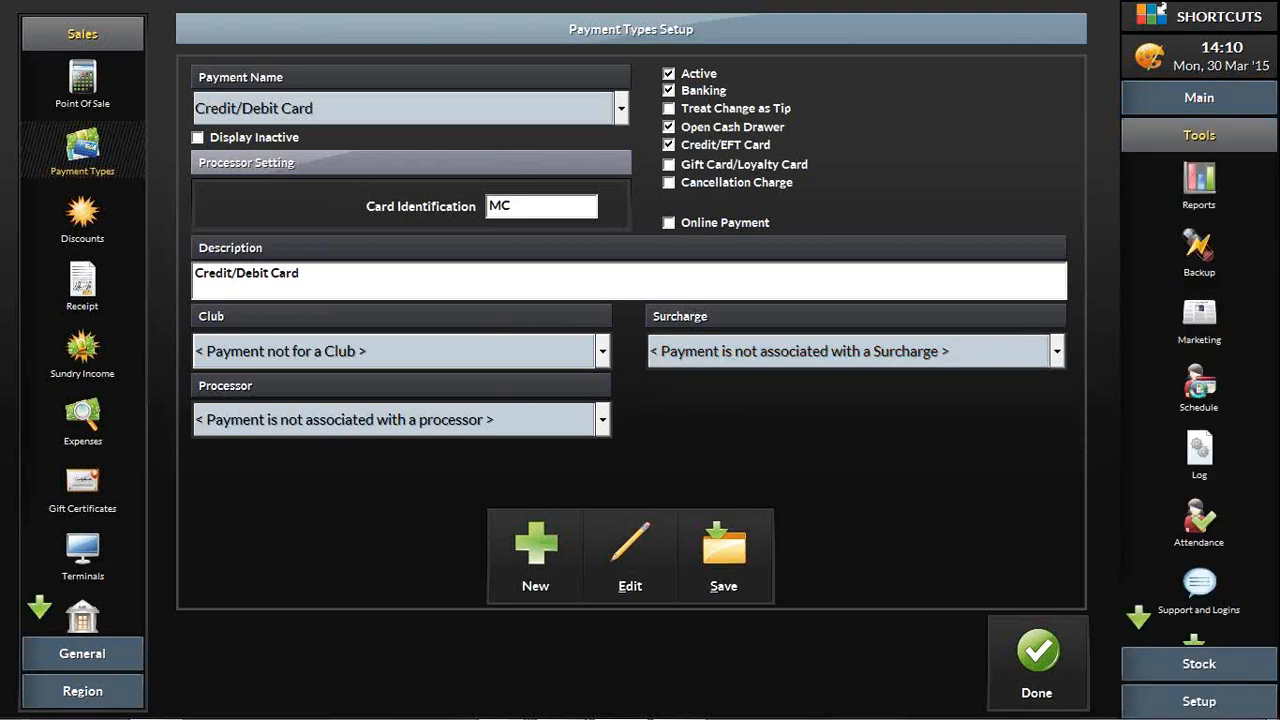
{"action": "left_click", "coordinate": [1200, 390]}
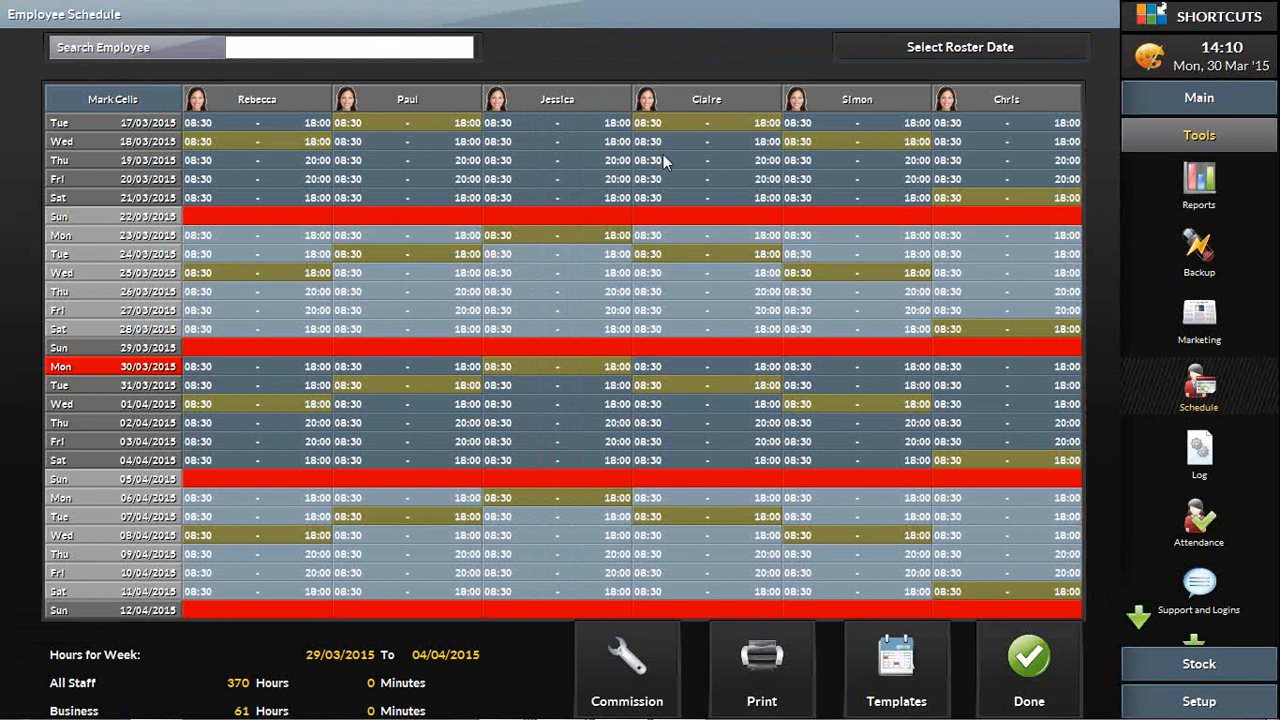
{"action": "left_click", "coordinate": [136, 480]}
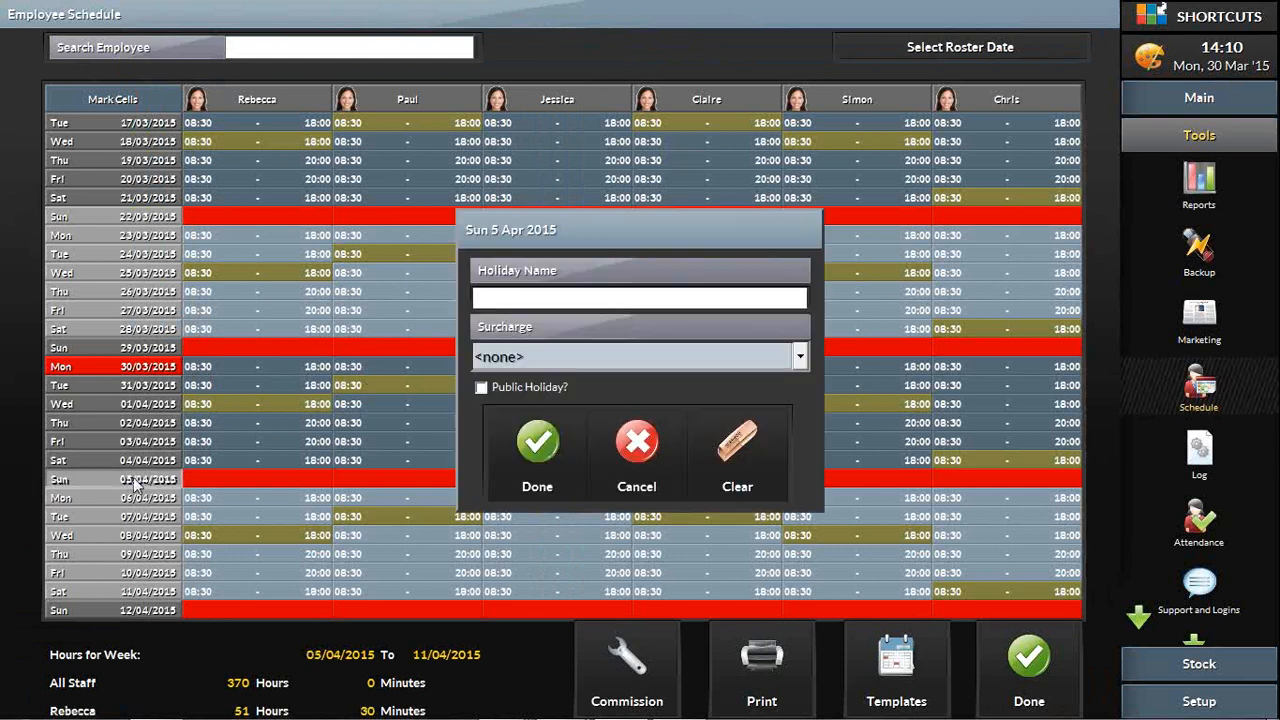
{"action": "left_click", "coordinate": [578, 363]}
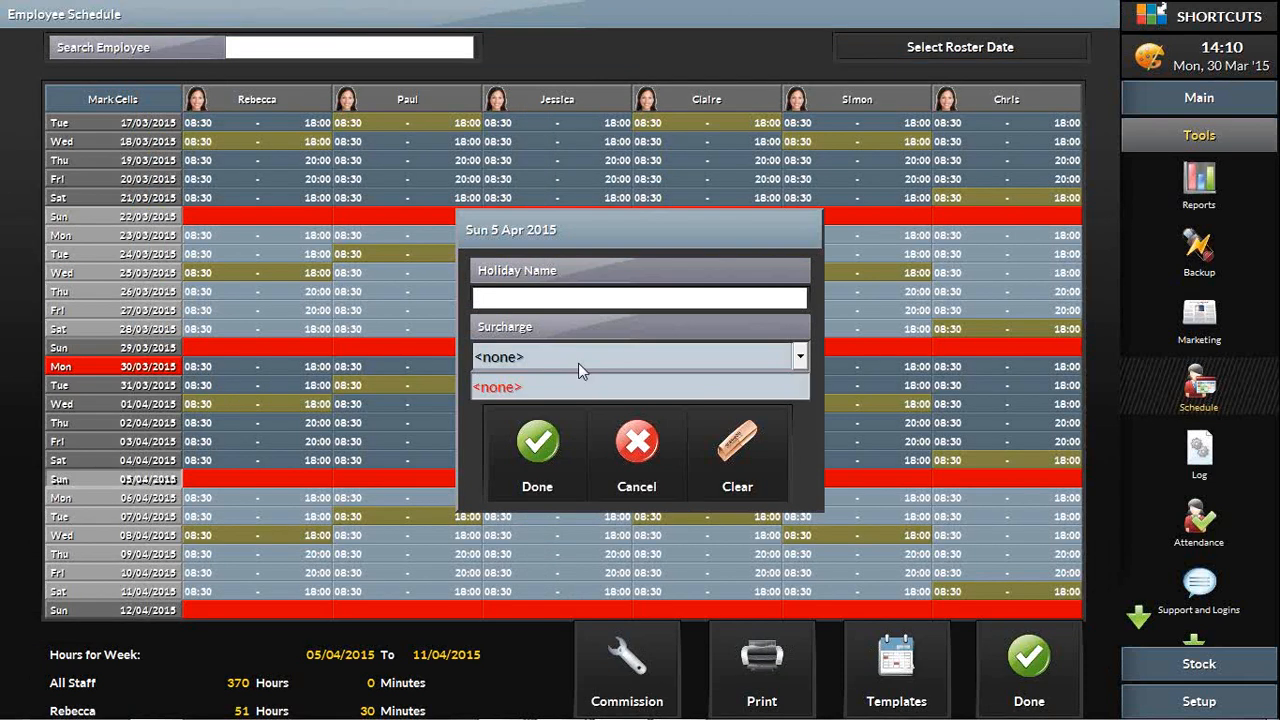
{"action": "left_click", "coordinate": [578, 363]}
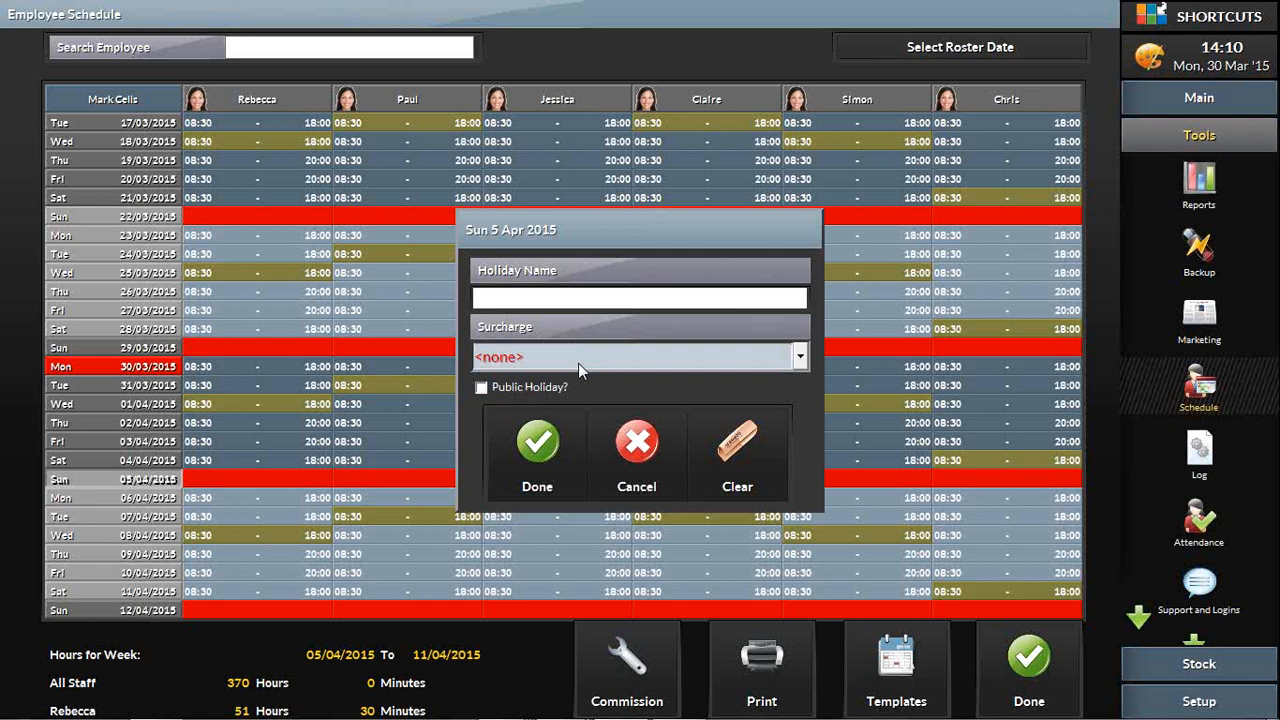
{"action": "left_click", "coordinate": [648, 470]}
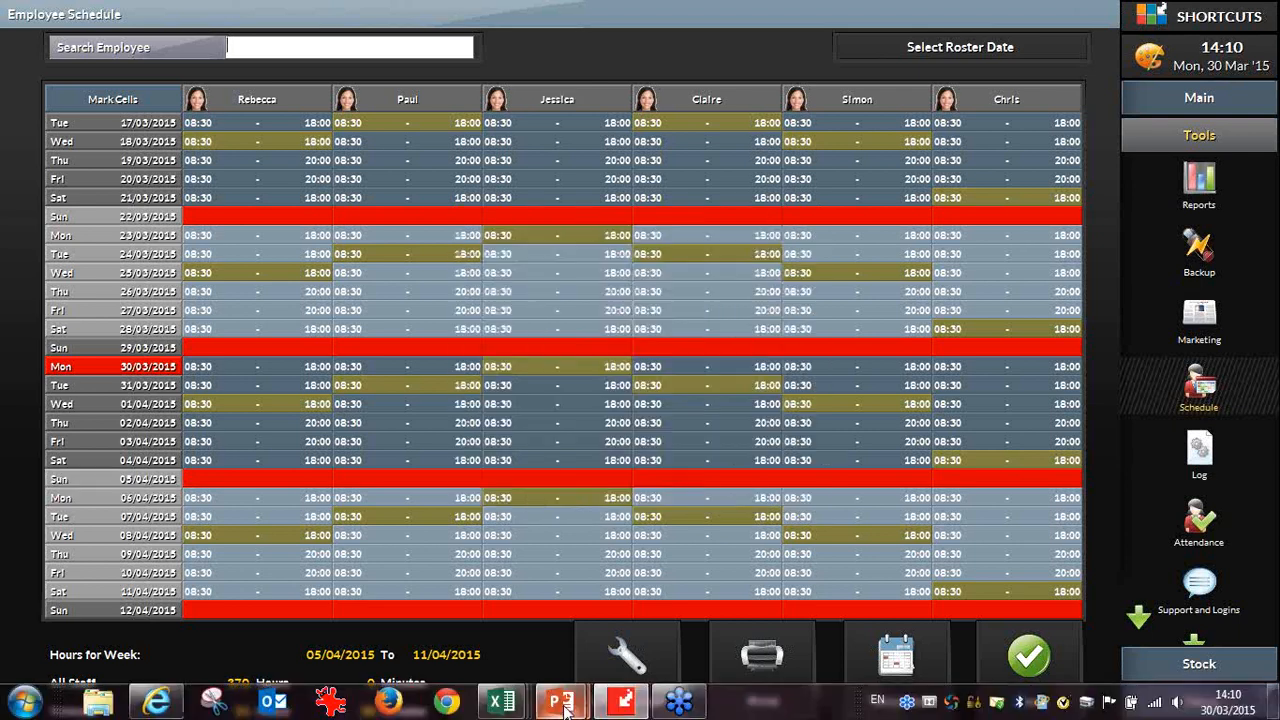
Step: Switch to the PowerPoint slideshow and advance the Surcharges slide to the Credit Card Type example
{"action": "mouse_move", "coordinate": [560, 703]}
{"action": "left_click", "coordinate": [654, 606]}
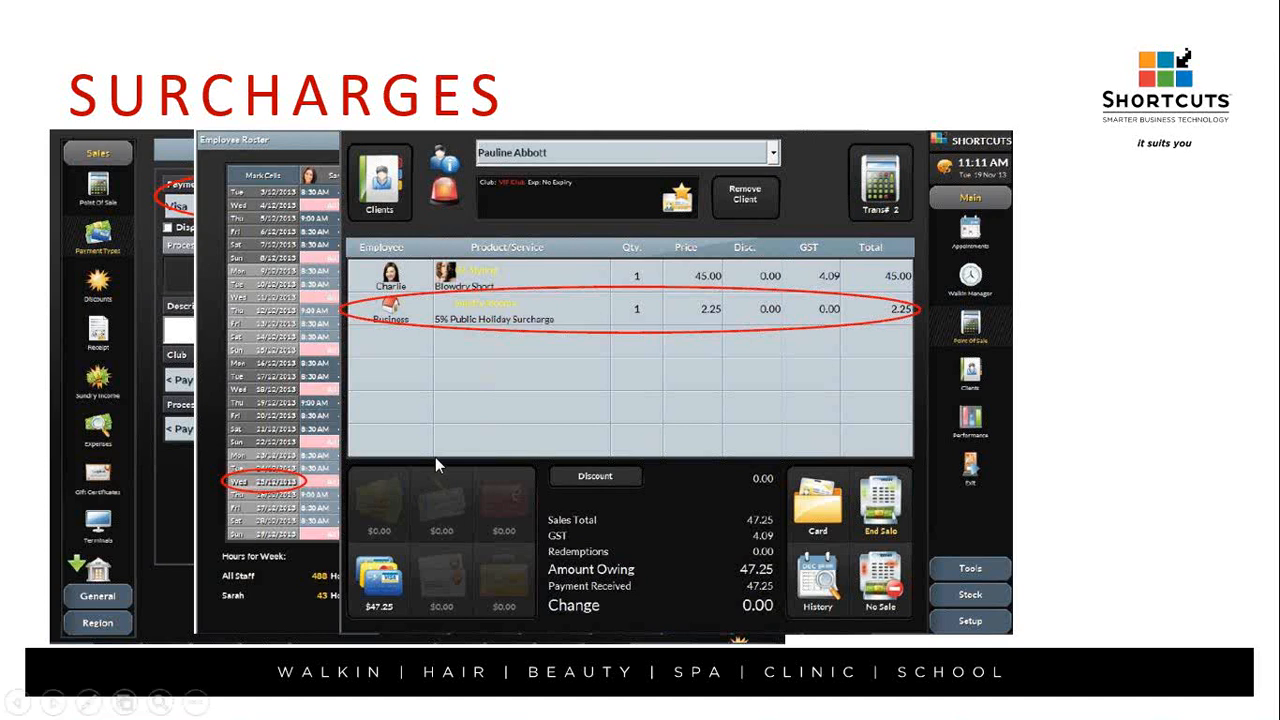
{"action": "left_click", "coordinate": [60, 706]}
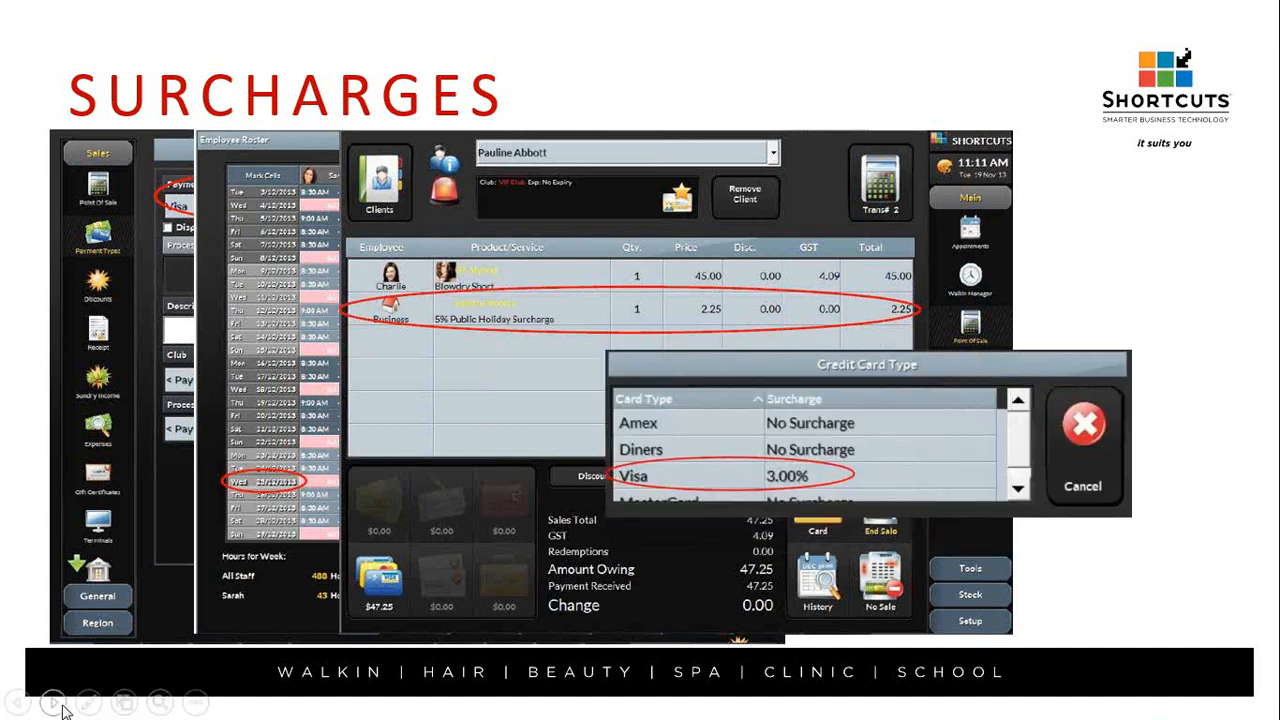
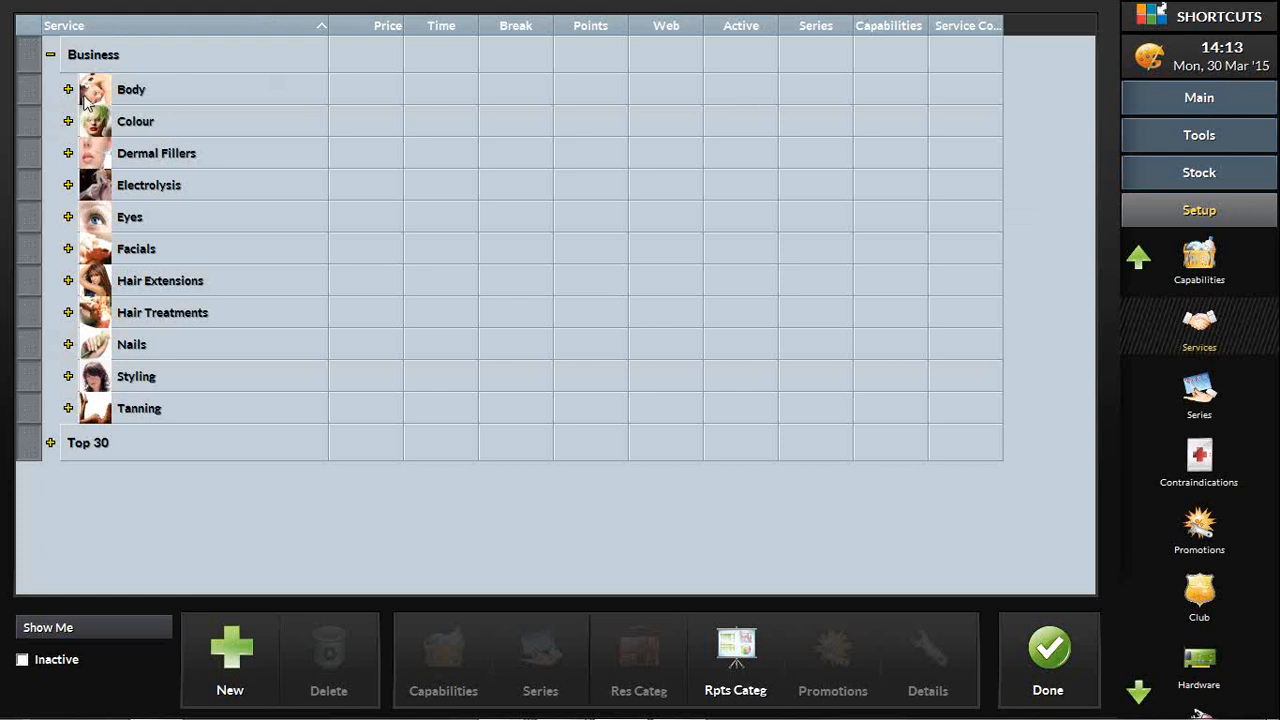
Step: Open the basic promotion selection for the Express Facial service under Facials, and view the available promotions, keeping No Promotion
{"action": "left_click", "coordinate": [68, 249]}
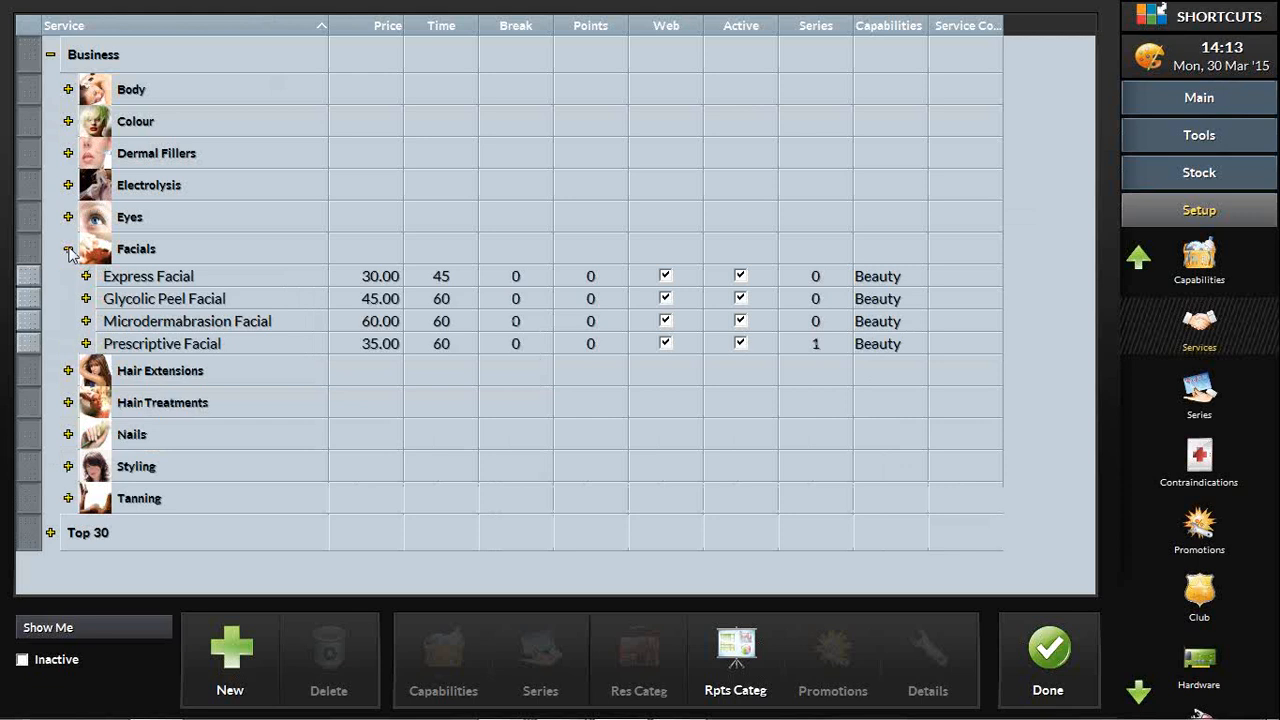
{"action": "left_click", "coordinate": [172, 286]}
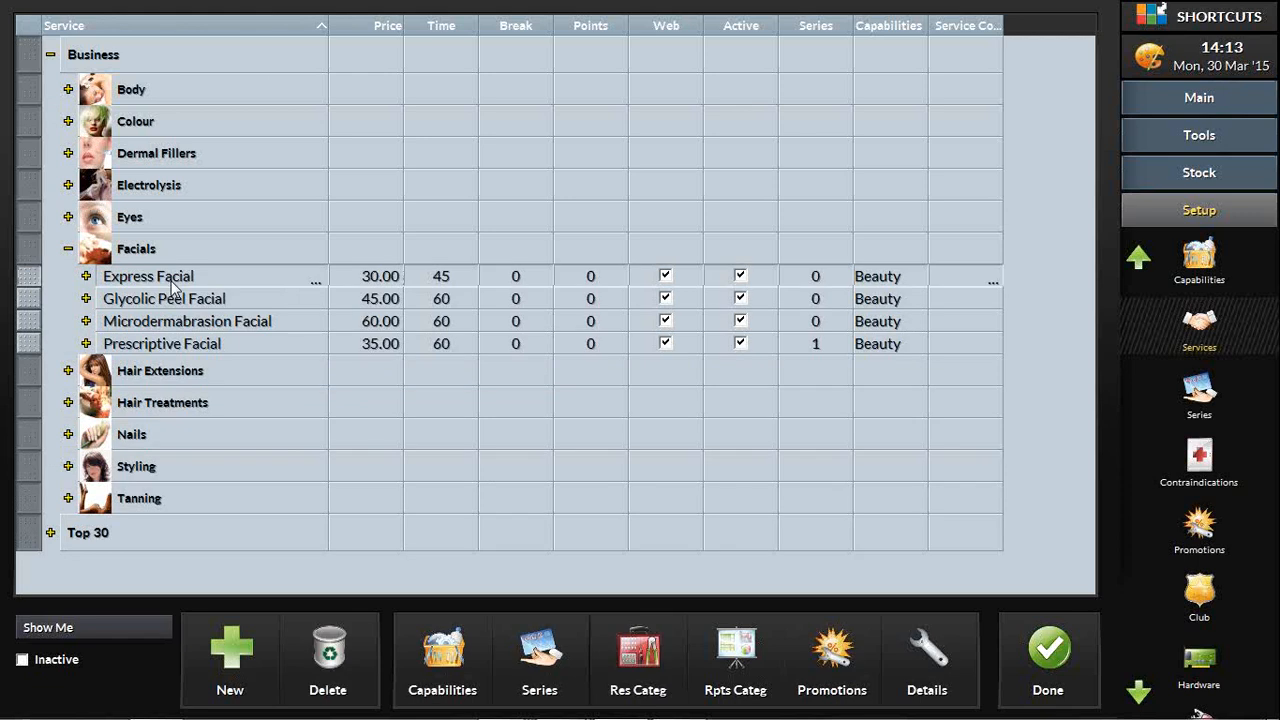
{"action": "left_click", "coordinate": [826, 668]}
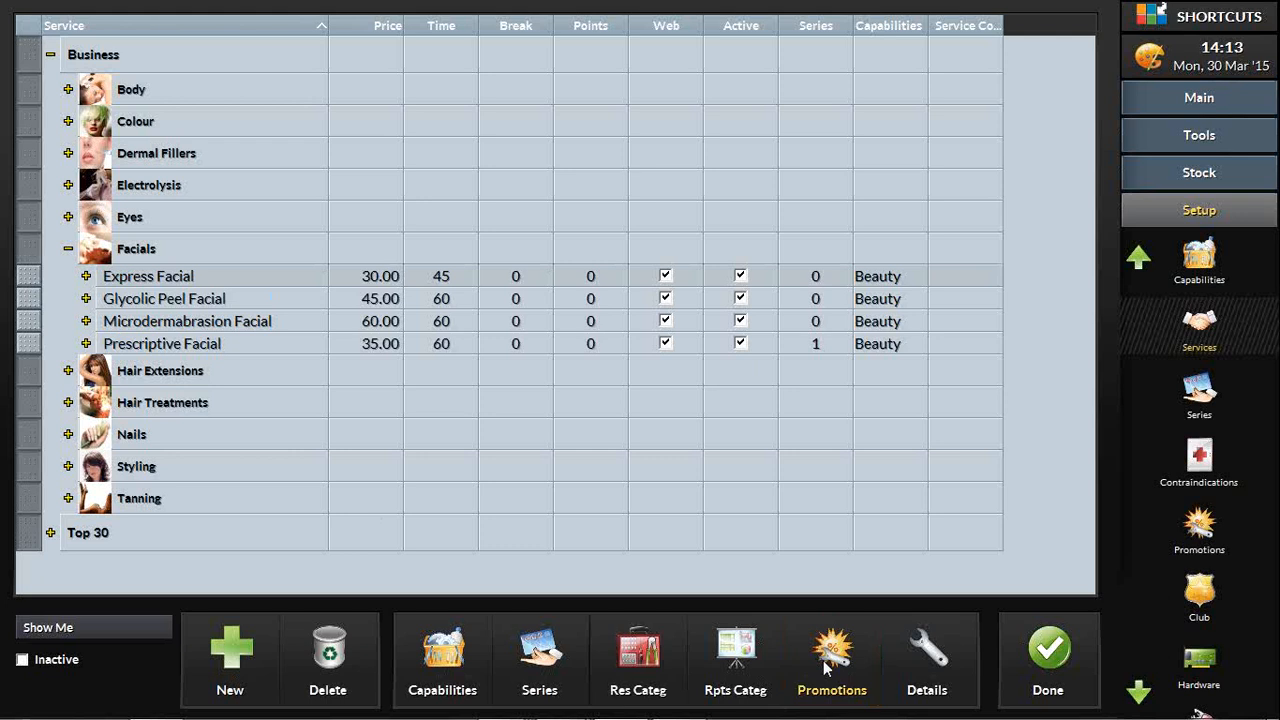
{"action": "left_click", "coordinate": [848, 662]}
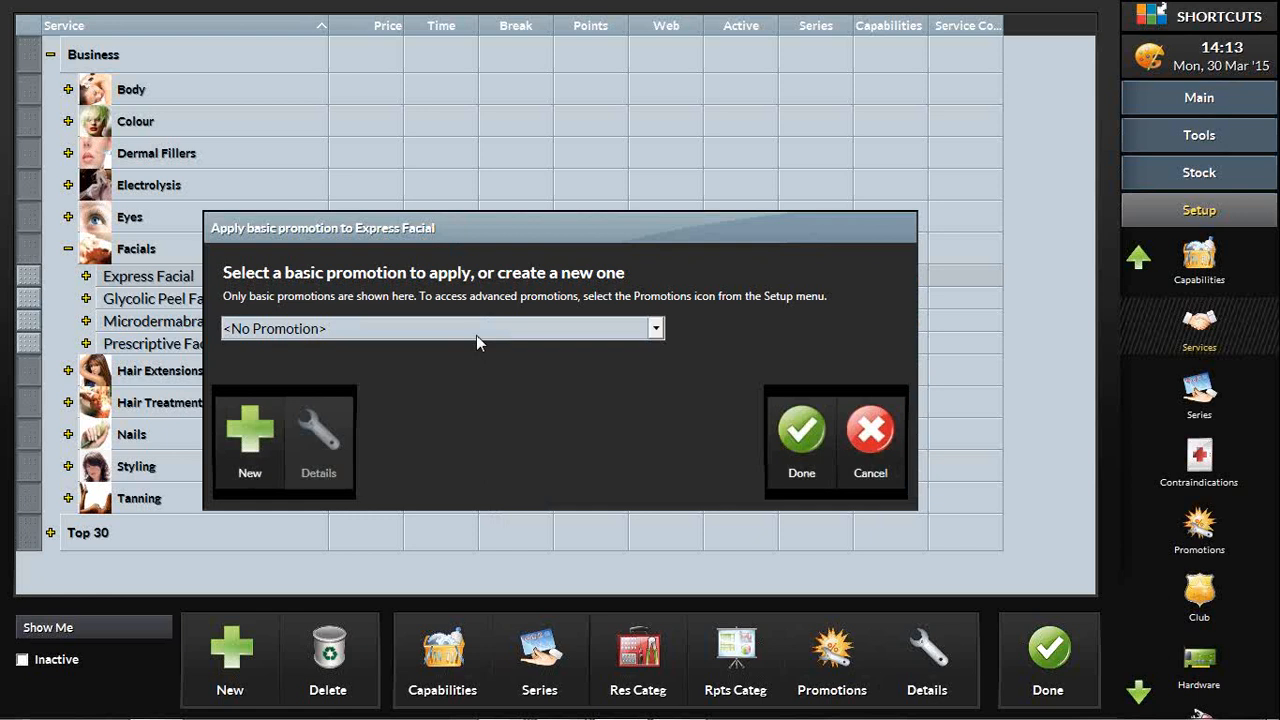
{"action": "left_click", "coordinate": [486, 334]}
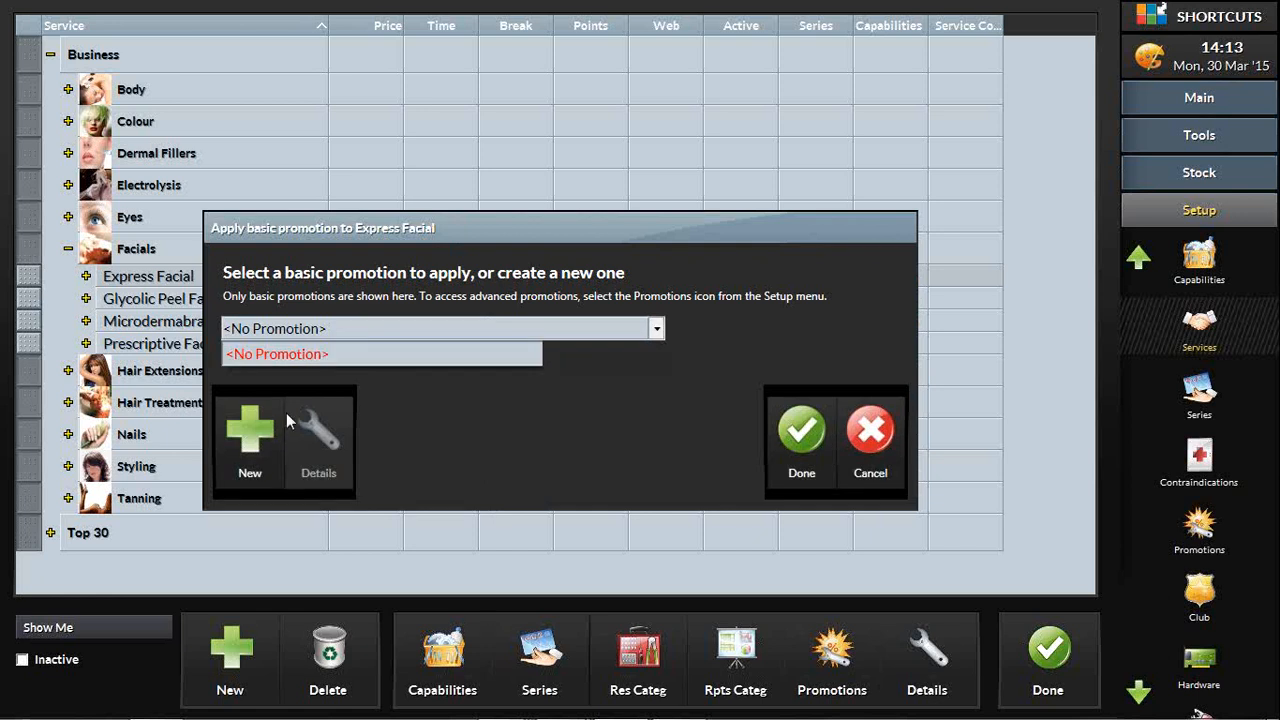
{"action": "left_click", "coordinate": [314, 352]}
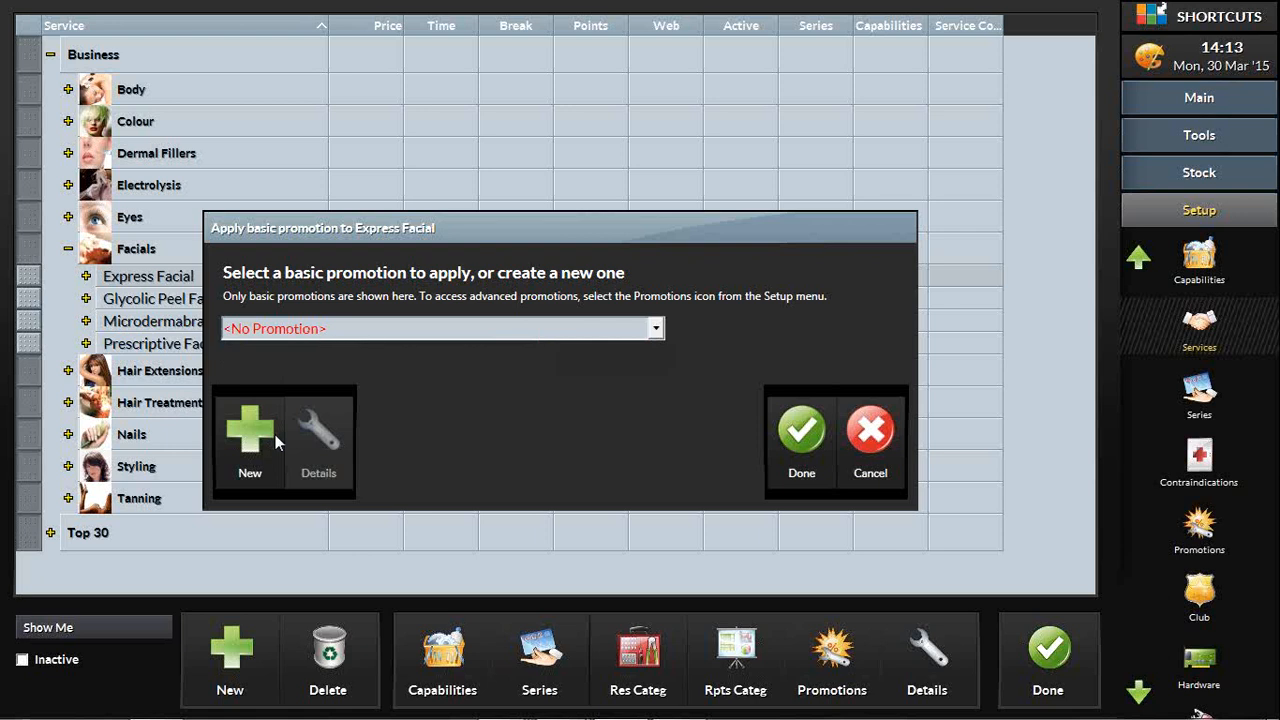
Step: Start a new basic promotion and review its Benefit Given and Club choices, keeping Percentage Reduction and General Promotion
{"action": "left_click", "coordinate": [256, 452]}
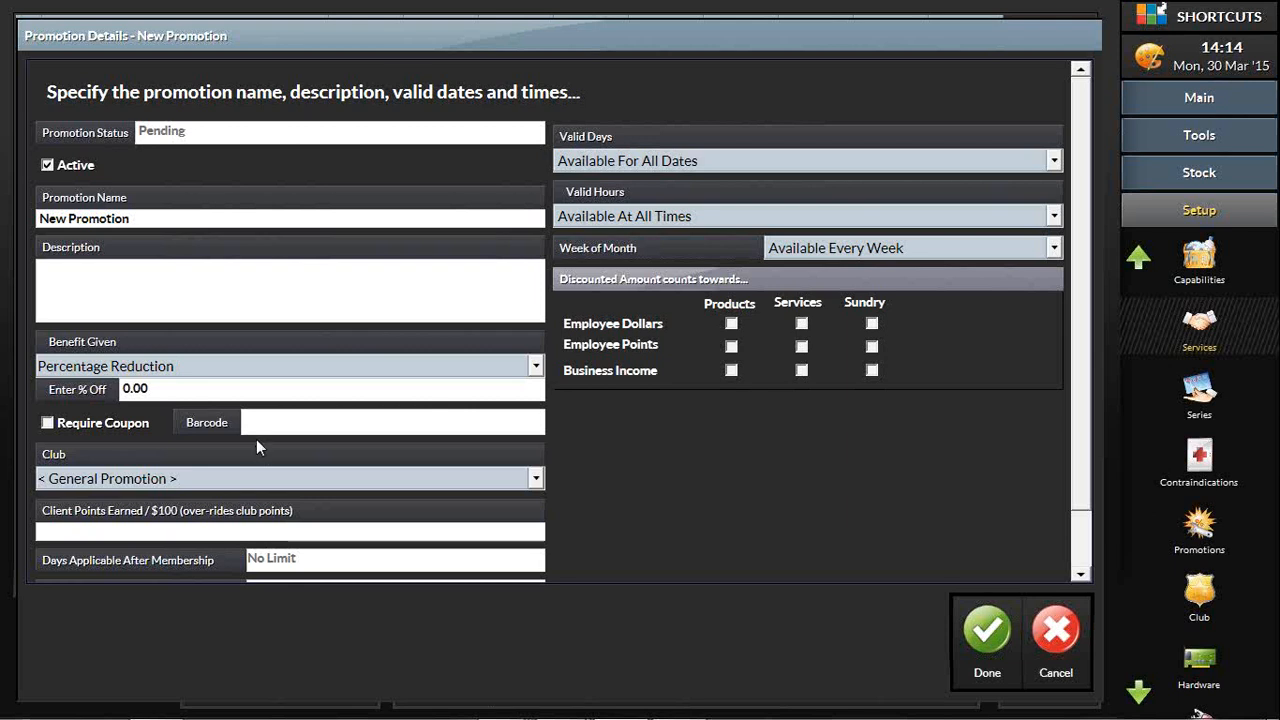
{"action": "left_click_drag", "start_coordinate": [152, 218], "coordinate": [49, 218]}
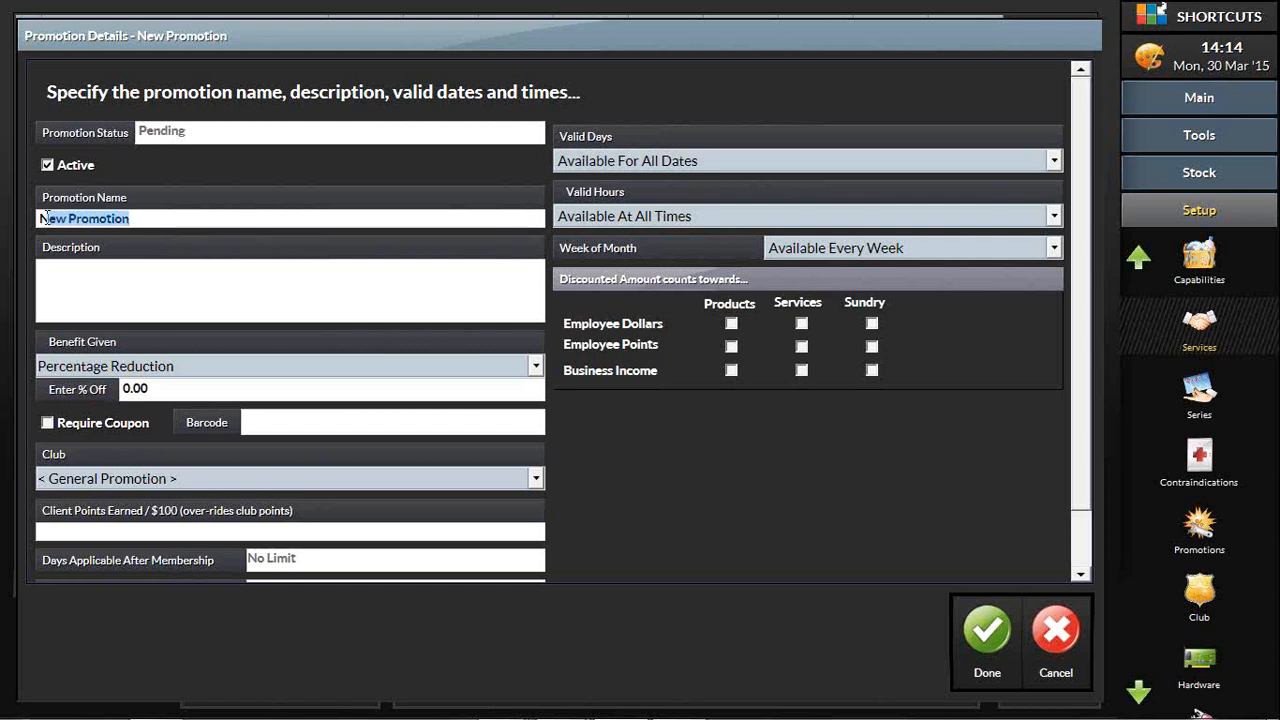
{"action": "left_click", "coordinate": [181, 369]}
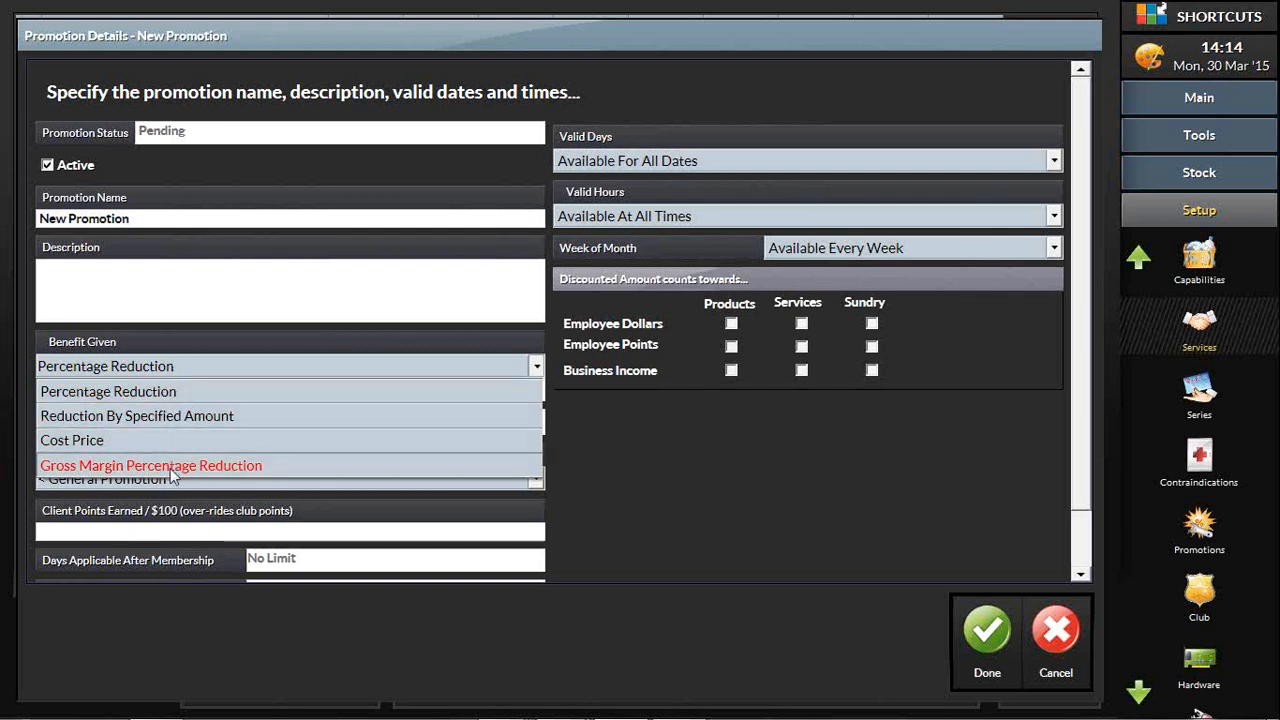
{"action": "left_click", "coordinate": [203, 367]}
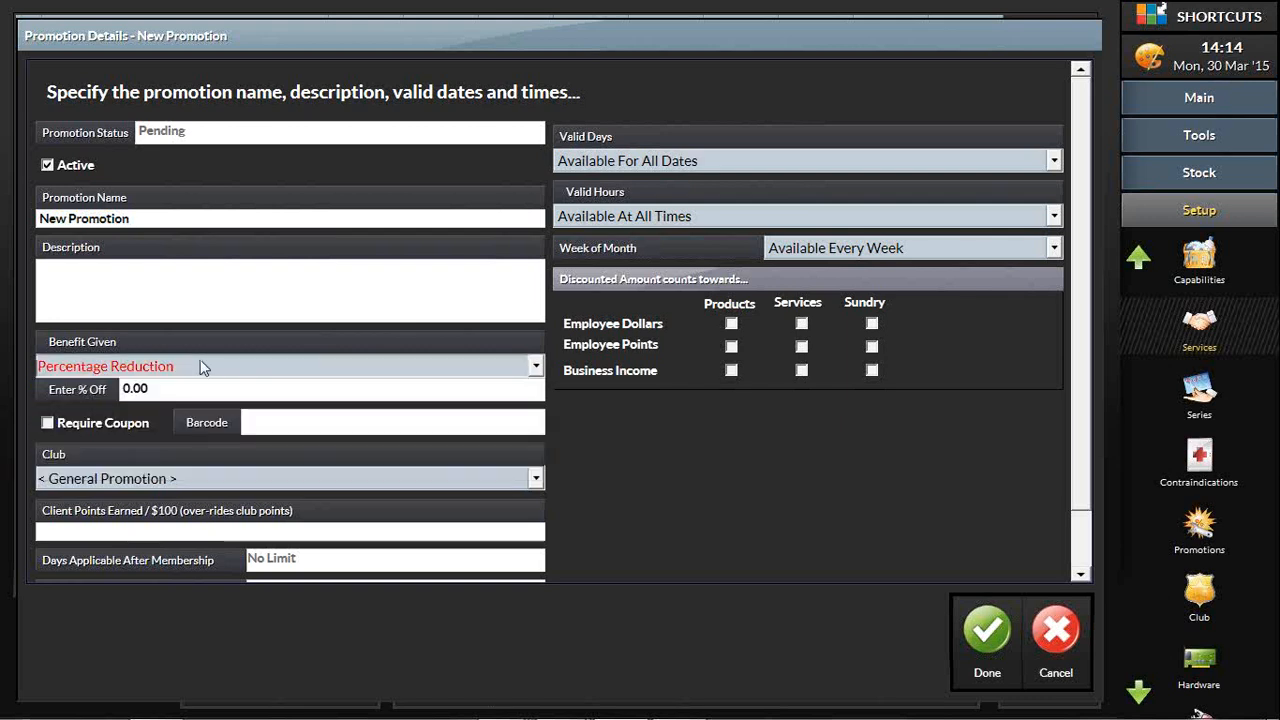
{"action": "left_click", "coordinate": [122, 371]}
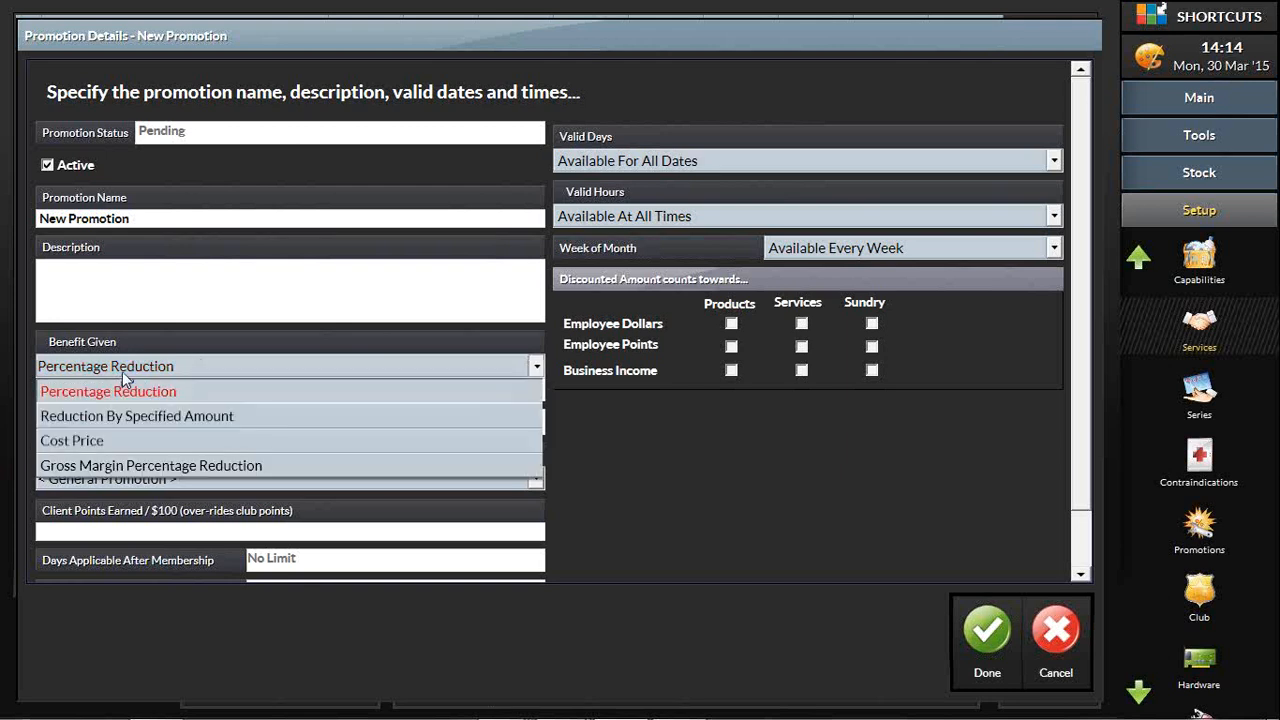
{"action": "left_click", "coordinate": [122, 368]}
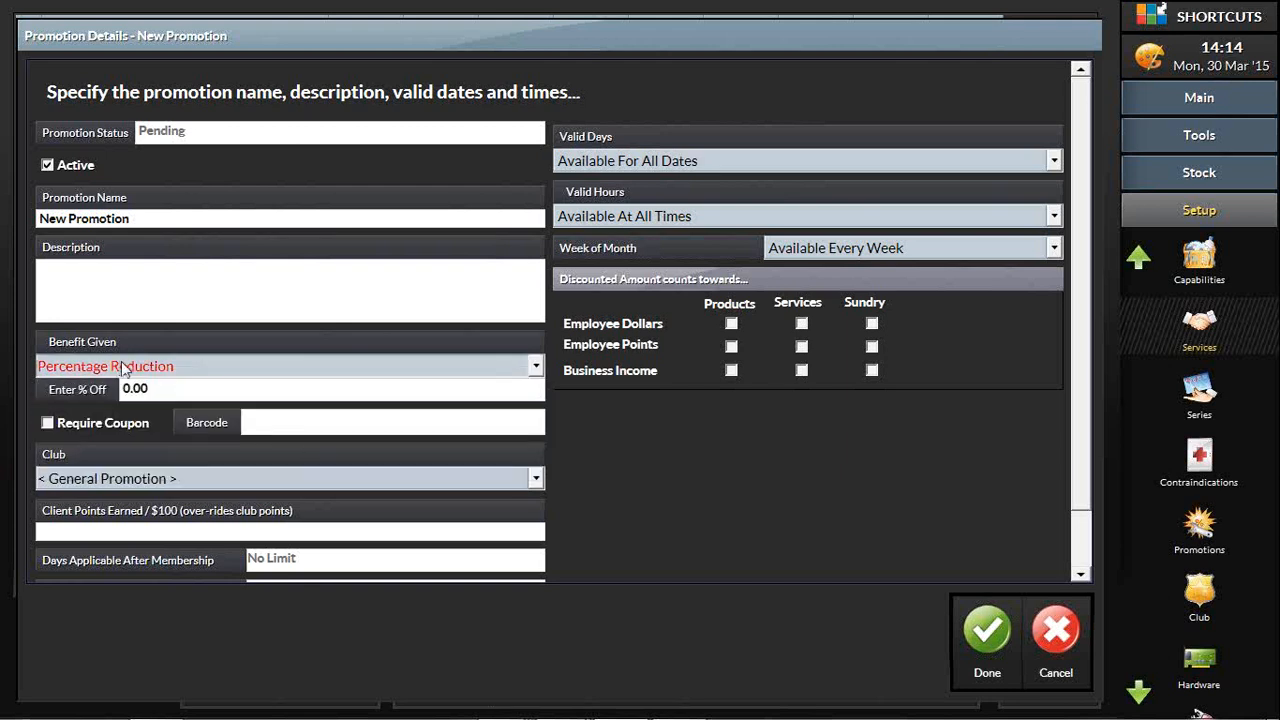
{"action": "left_click", "coordinate": [178, 480]}
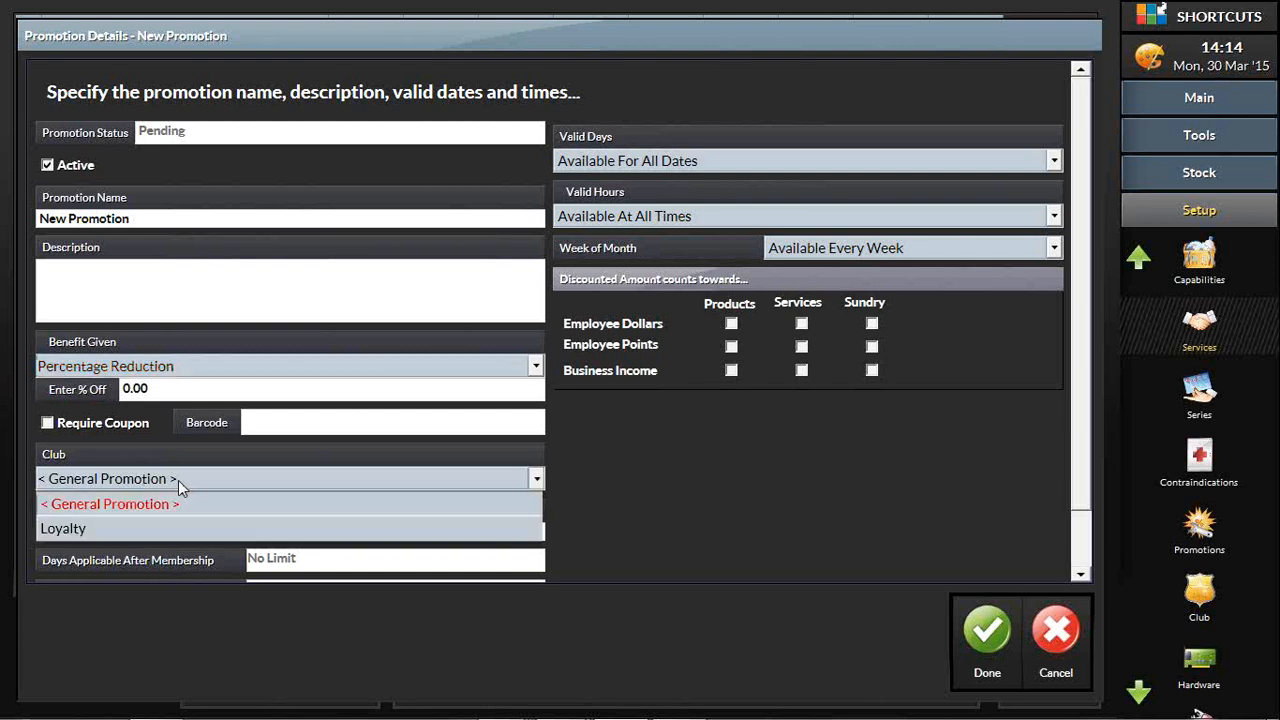
{"action": "left_click", "coordinate": [178, 480]}
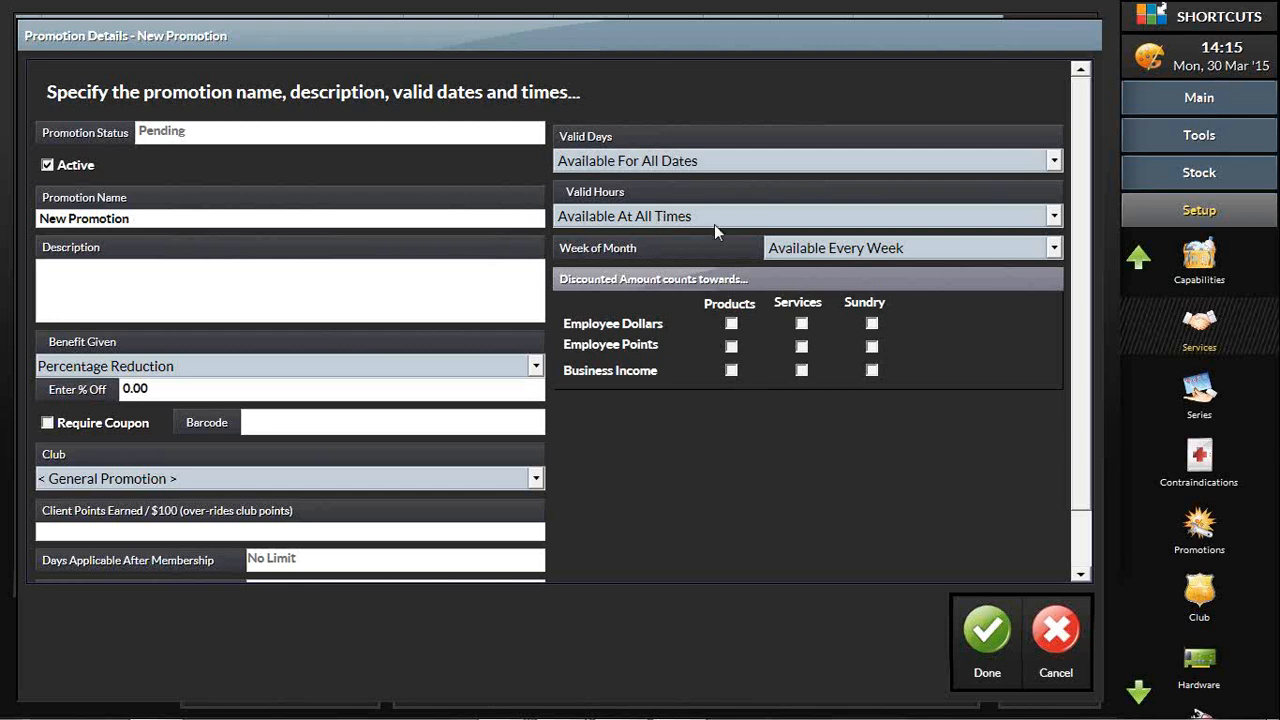
Step: Set the new promotion's Week of Month to Available Every Week and save the promotion
{"action": "left_click", "coordinate": [835, 255]}
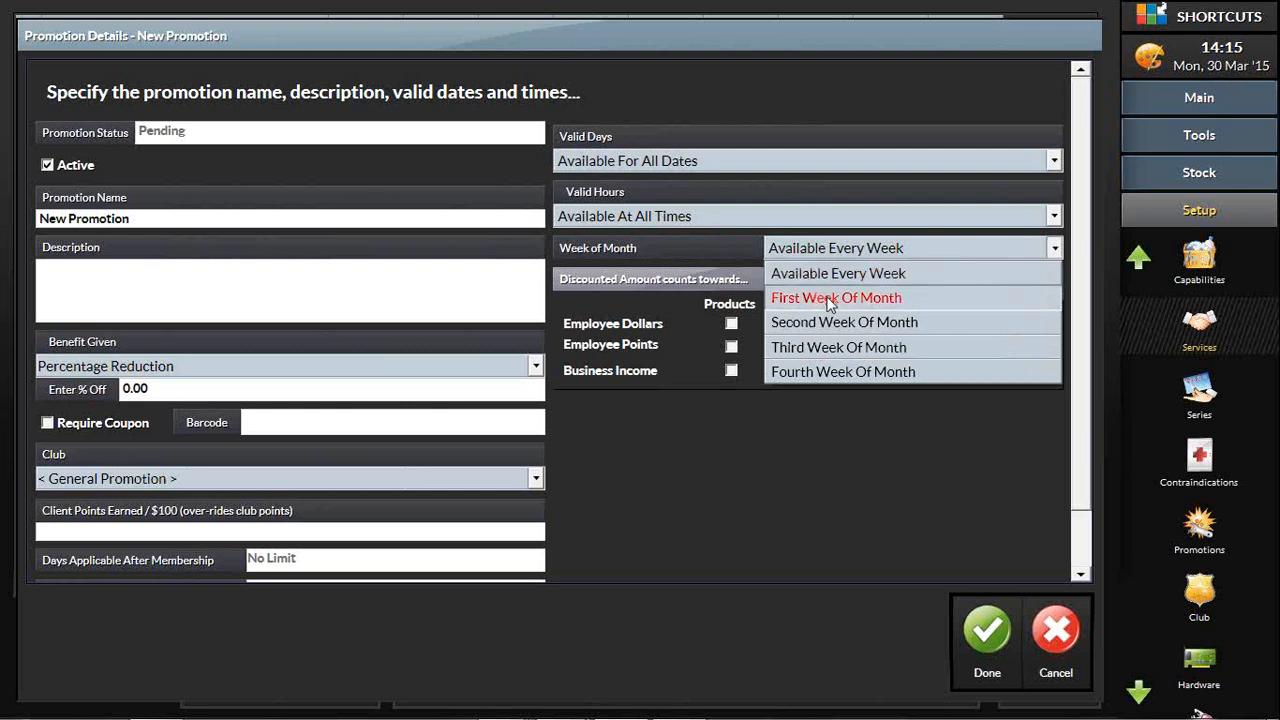
{"action": "left_click", "coordinate": [828, 272]}
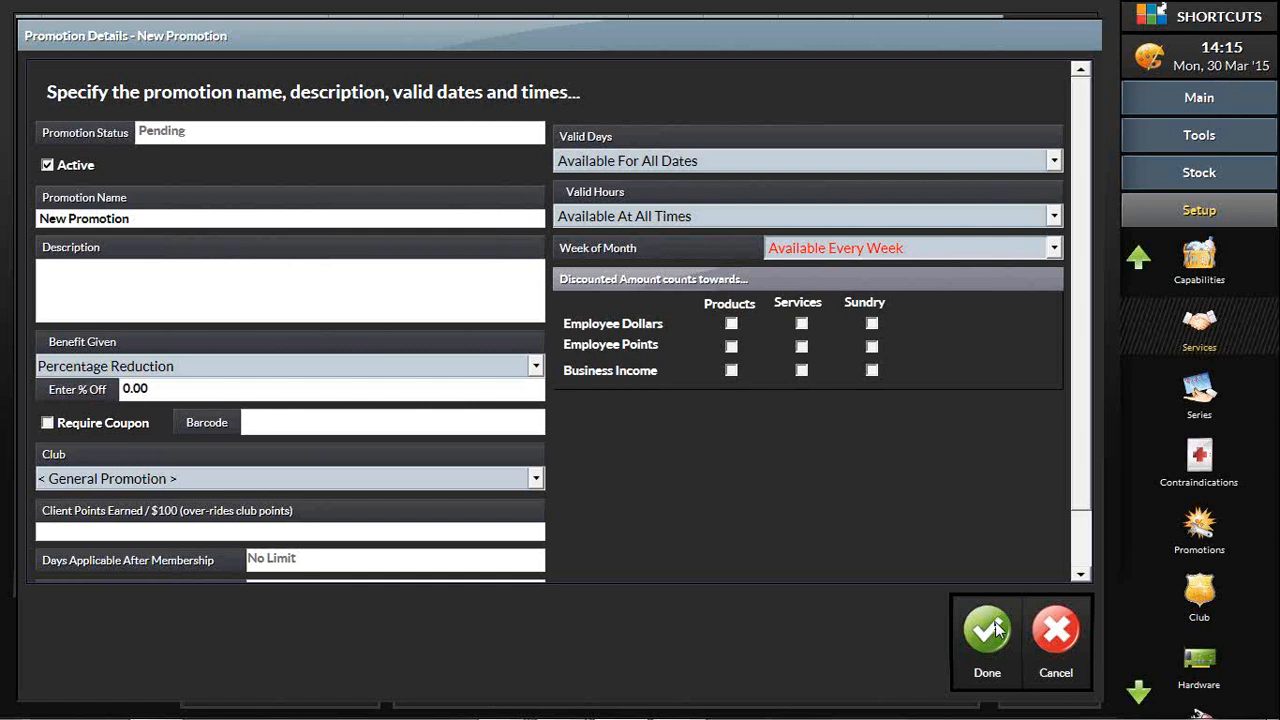
{"action": "left_click", "coordinate": [985, 642]}
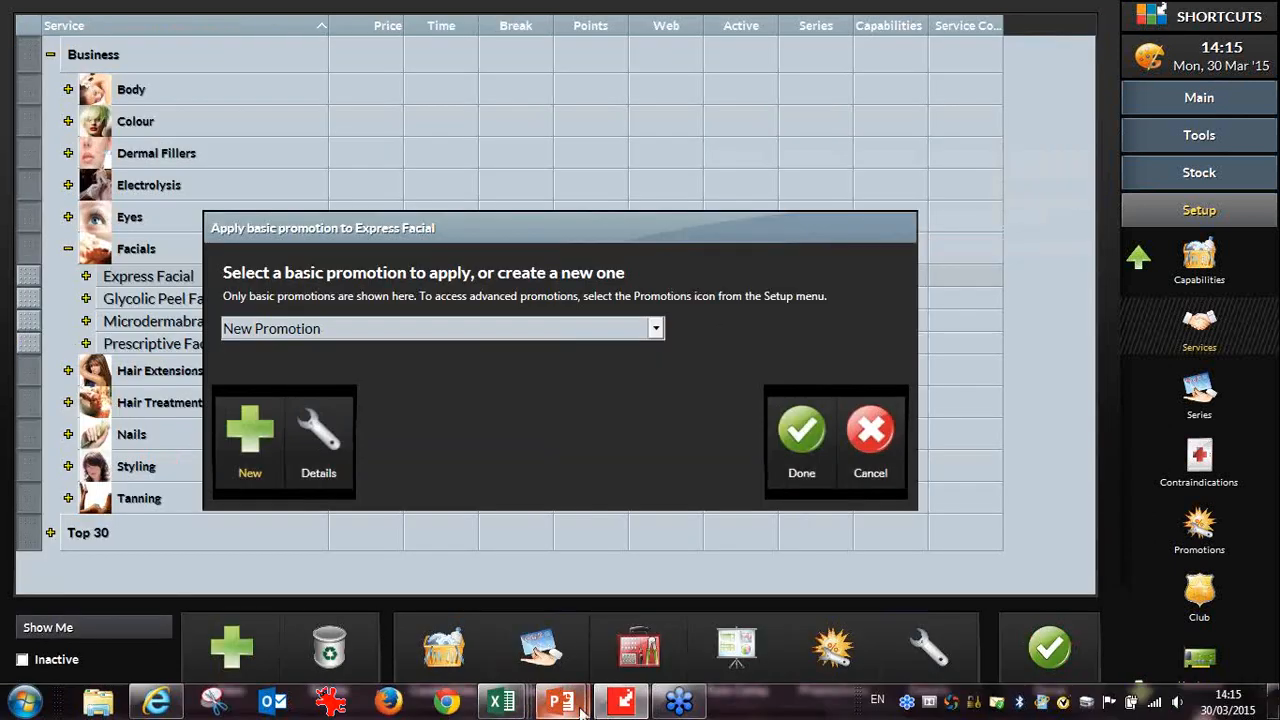
Step: Switch to the PowerPoint slideshow at the Basic Promotions slide
{"action": "mouse_move", "coordinate": [590, 708]}
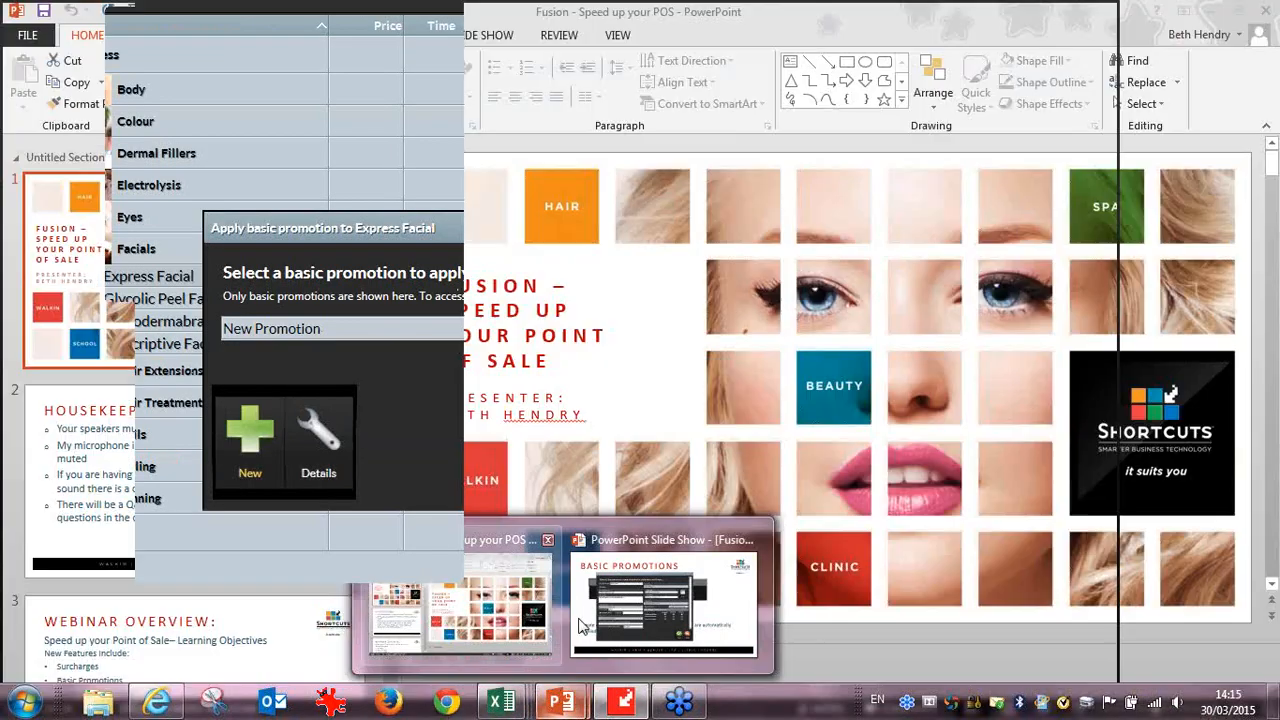
{"action": "left_click", "coordinate": [580, 626]}
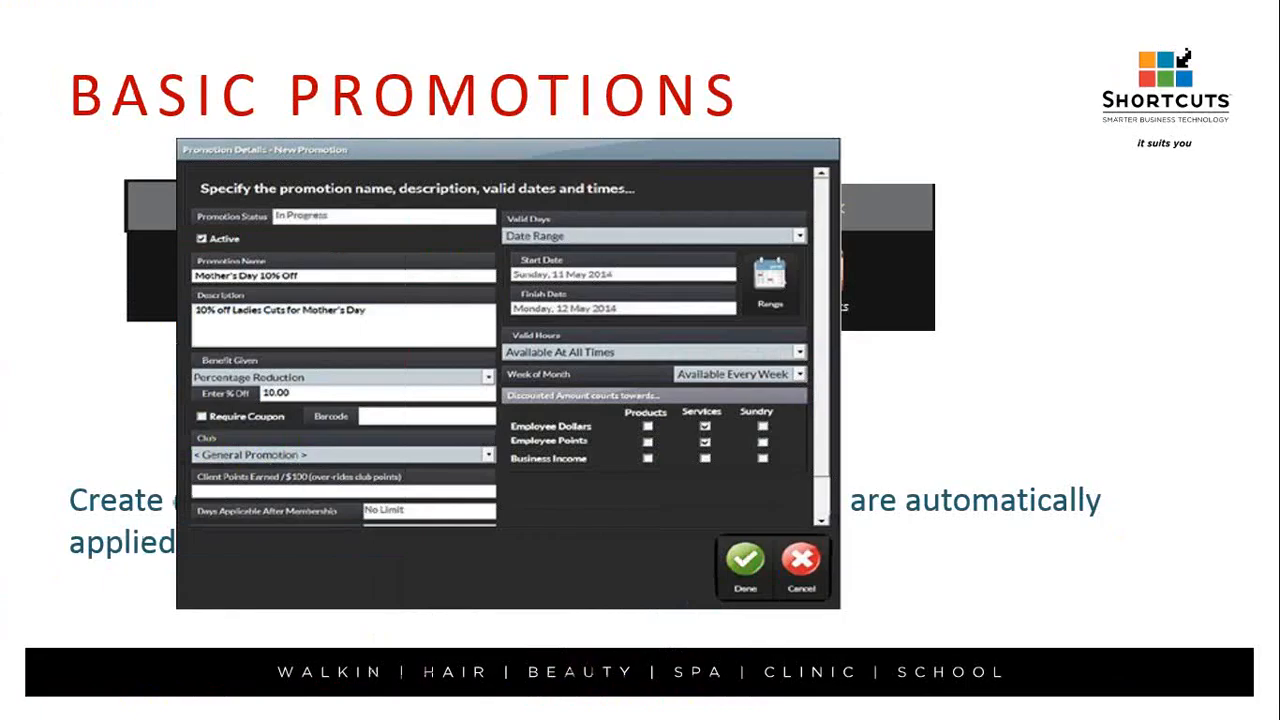
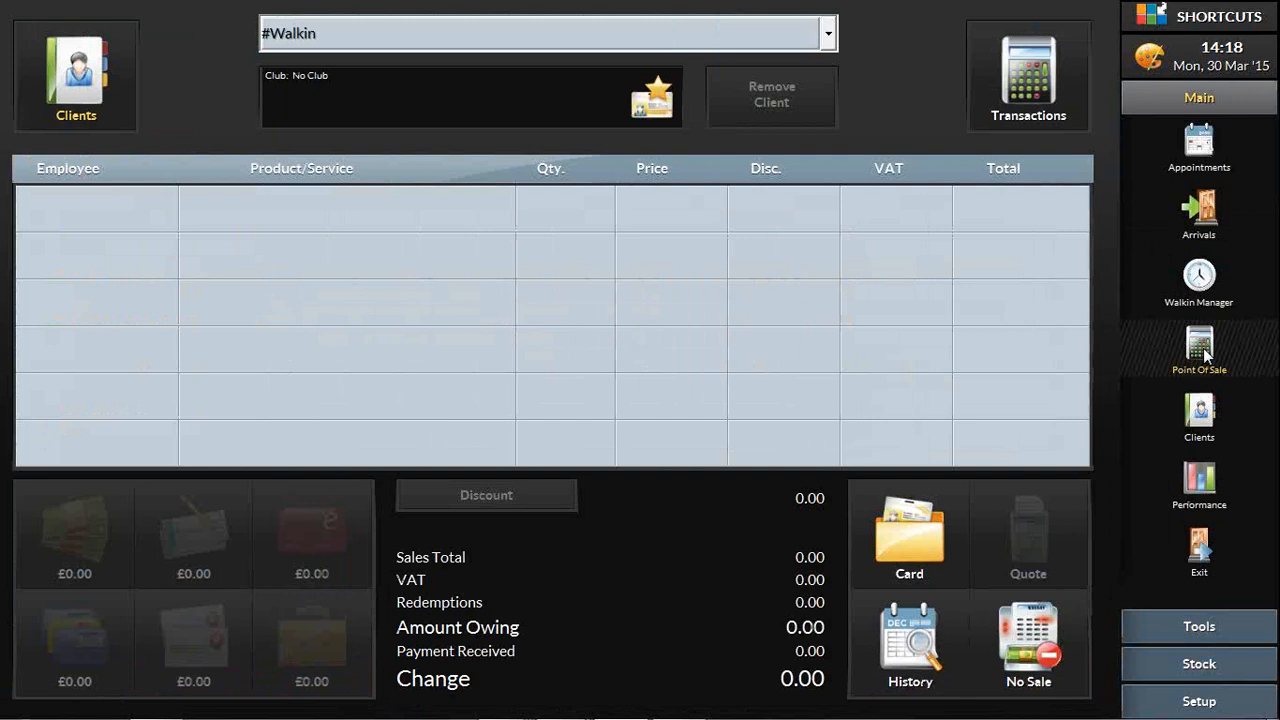
Step: Open the services setup, collapse the Facials category and expand the Top 30 category
{"action": "left_click", "coordinate": [1199, 701]}
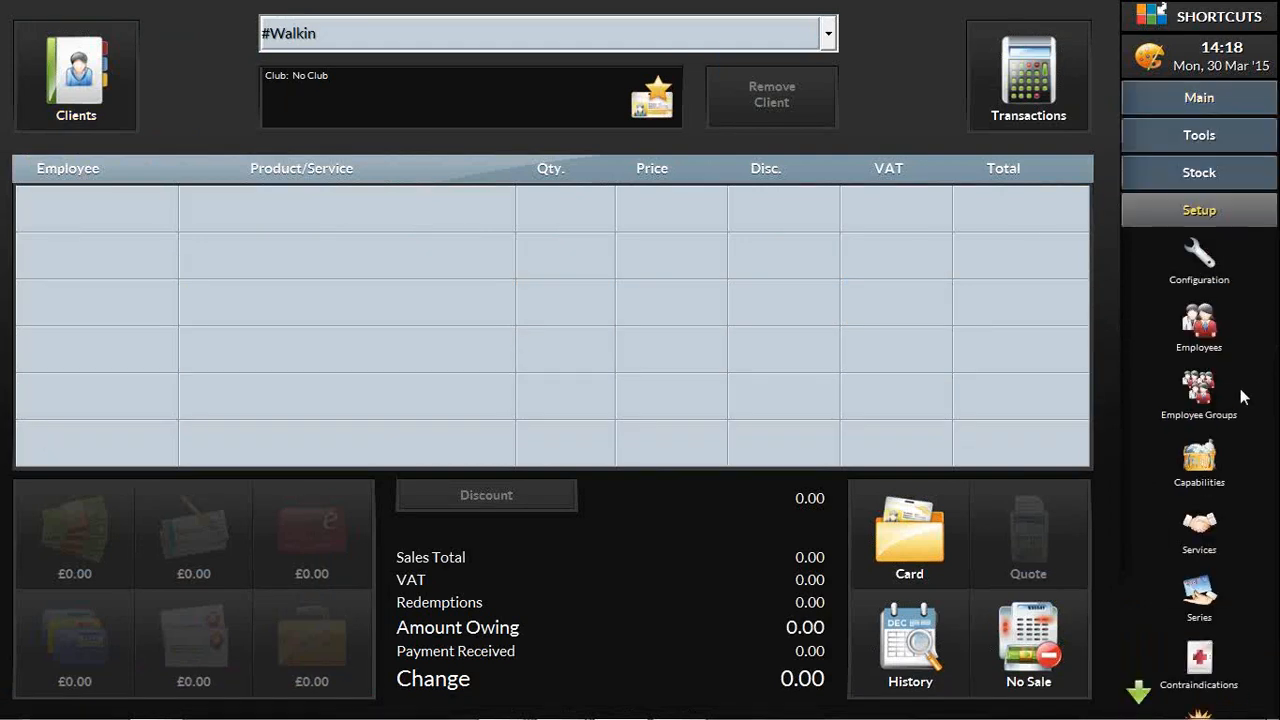
{"action": "left_click", "coordinate": [1199, 530]}
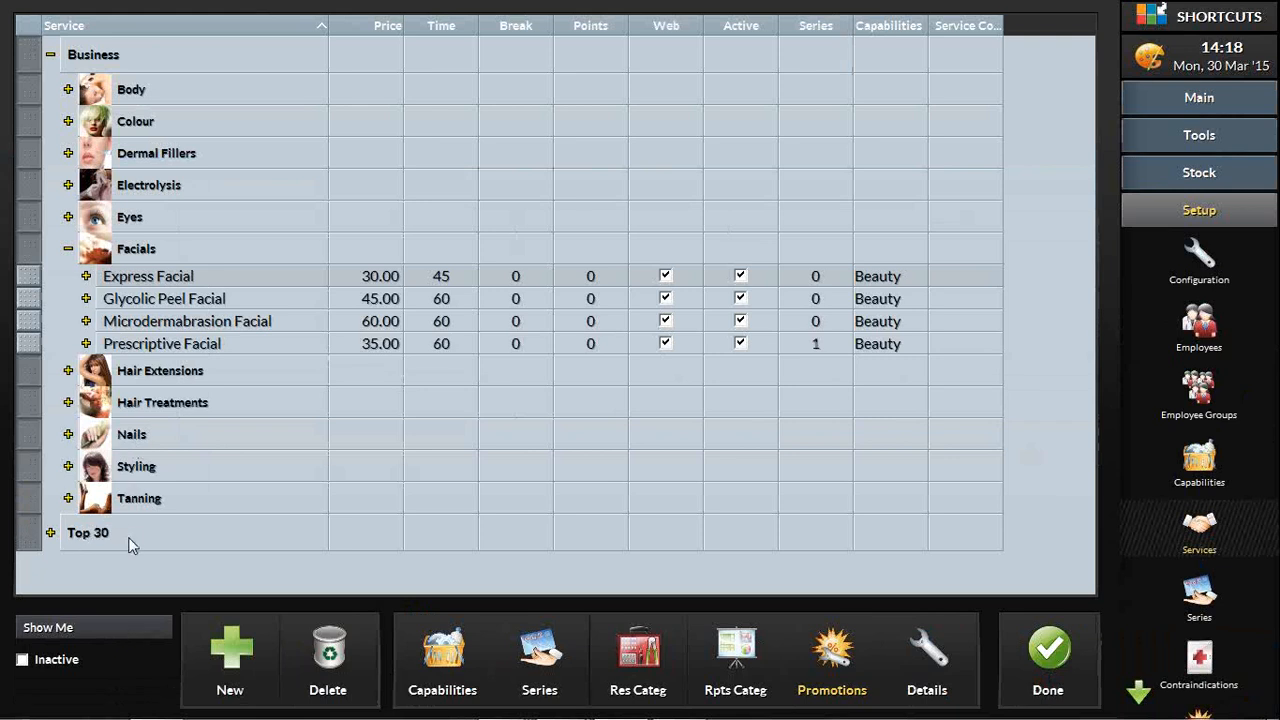
{"action": "left_click", "coordinate": [68, 249]}
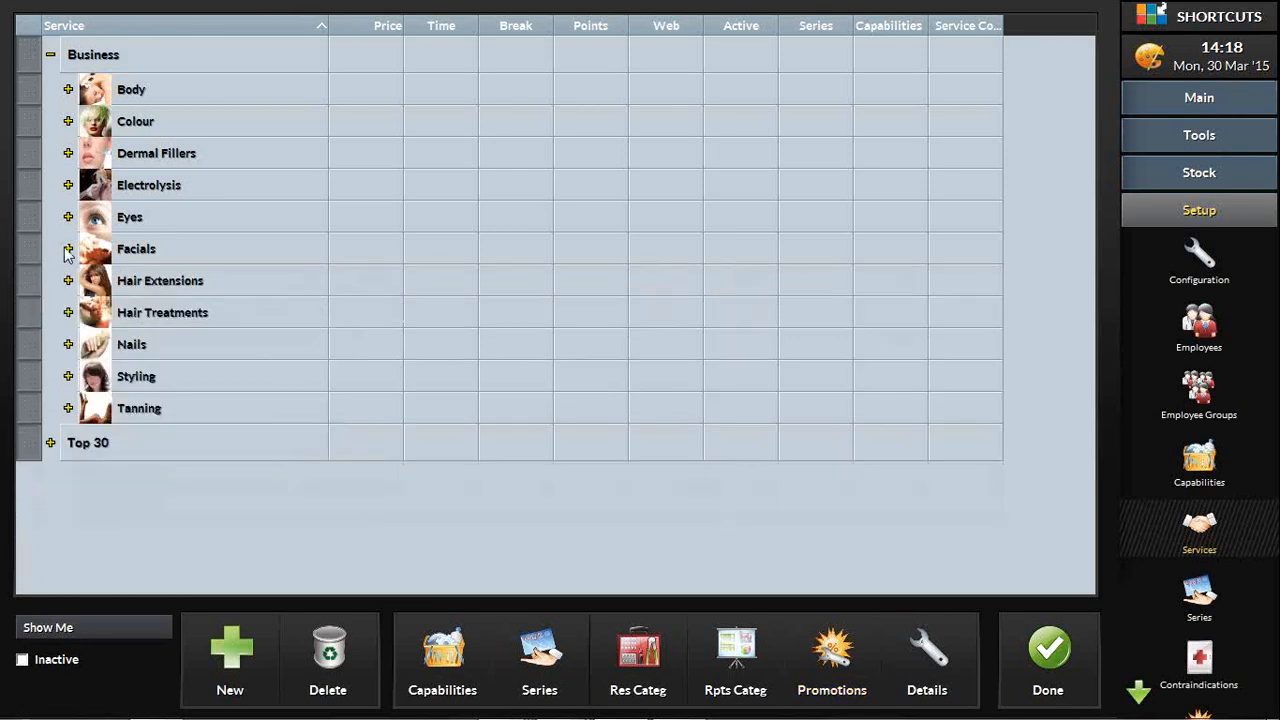
{"action": "left_click", "coordinate": [50, 443]}
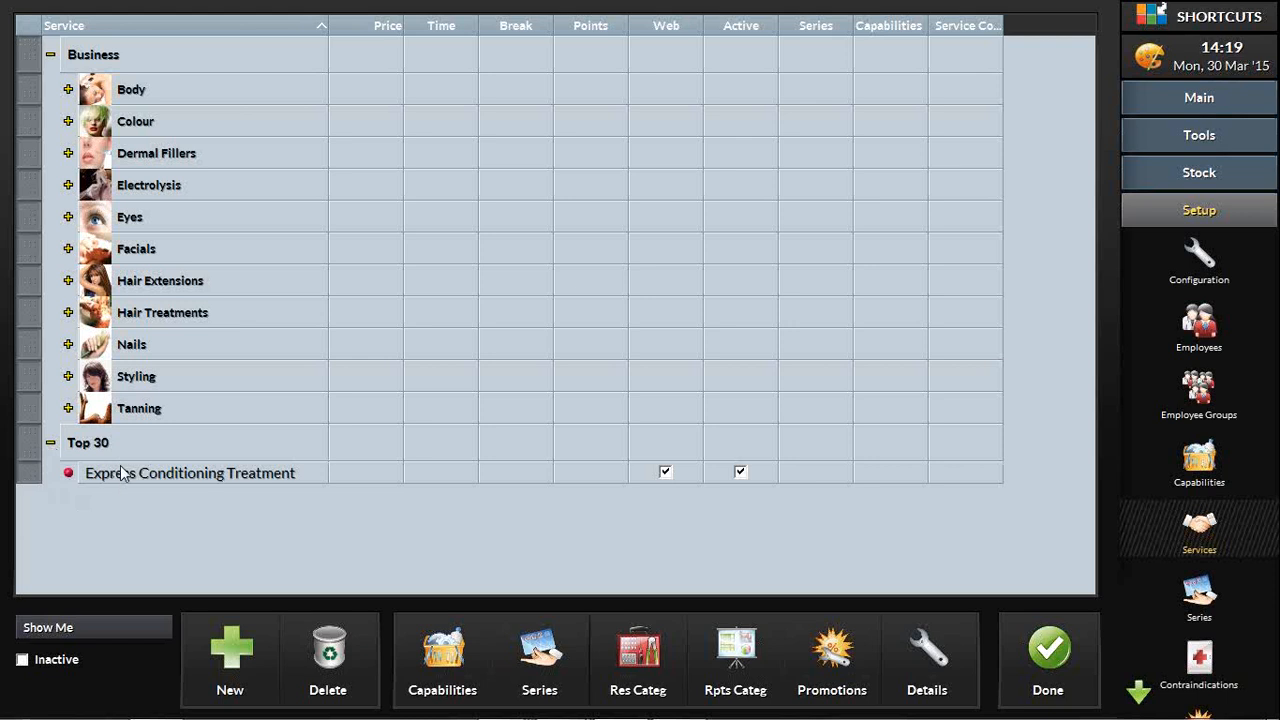
Step: Add the Express Conditioning Treatment service from Hair Treatments to the Top 30 category, and collapse Hair Treatments
{"action": "left_click", "coordinate": [68, 313]}
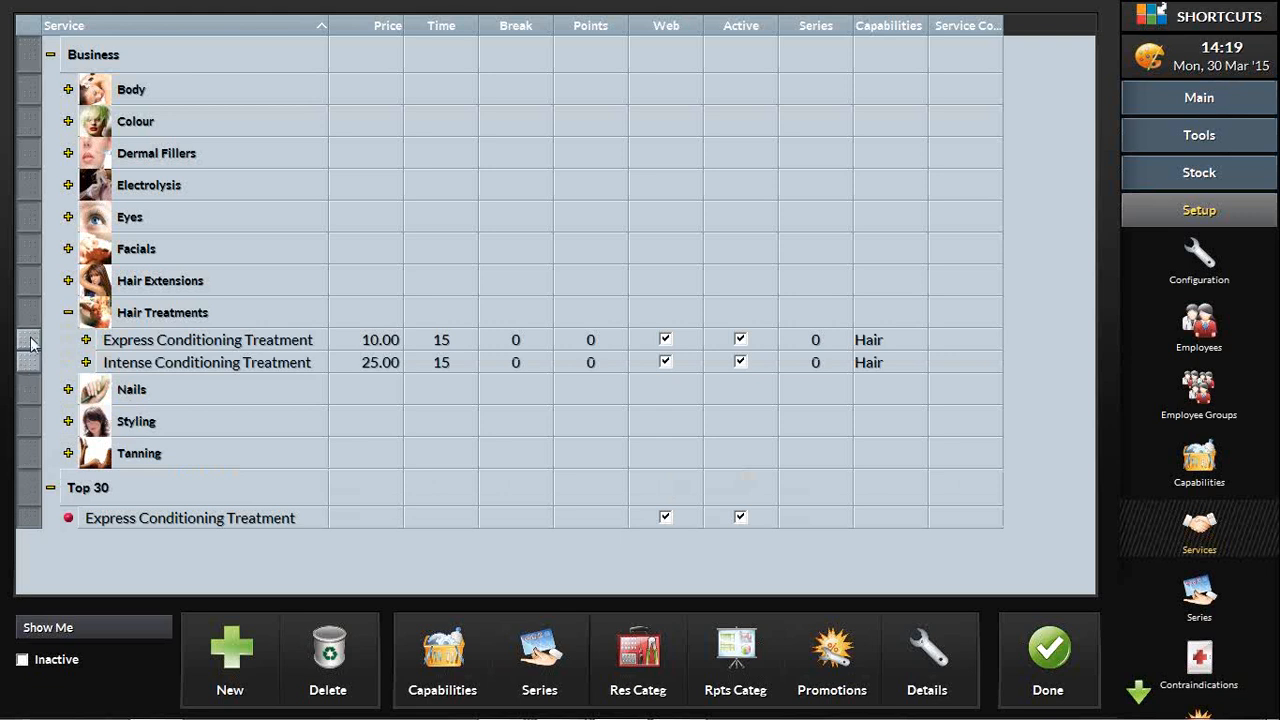
{"action": "mouse_move", "coordinate": [30, 343]}
{"action": "left_mouse_down"}
{"action": "mouse_move", "coordinate": [48, 420]}
{"action": "mouse_move", "coordinate": [44, 488]}
{"action": "mouse_move", "coordinate": [40, 347]}
{"action": "left_mouse_up"}
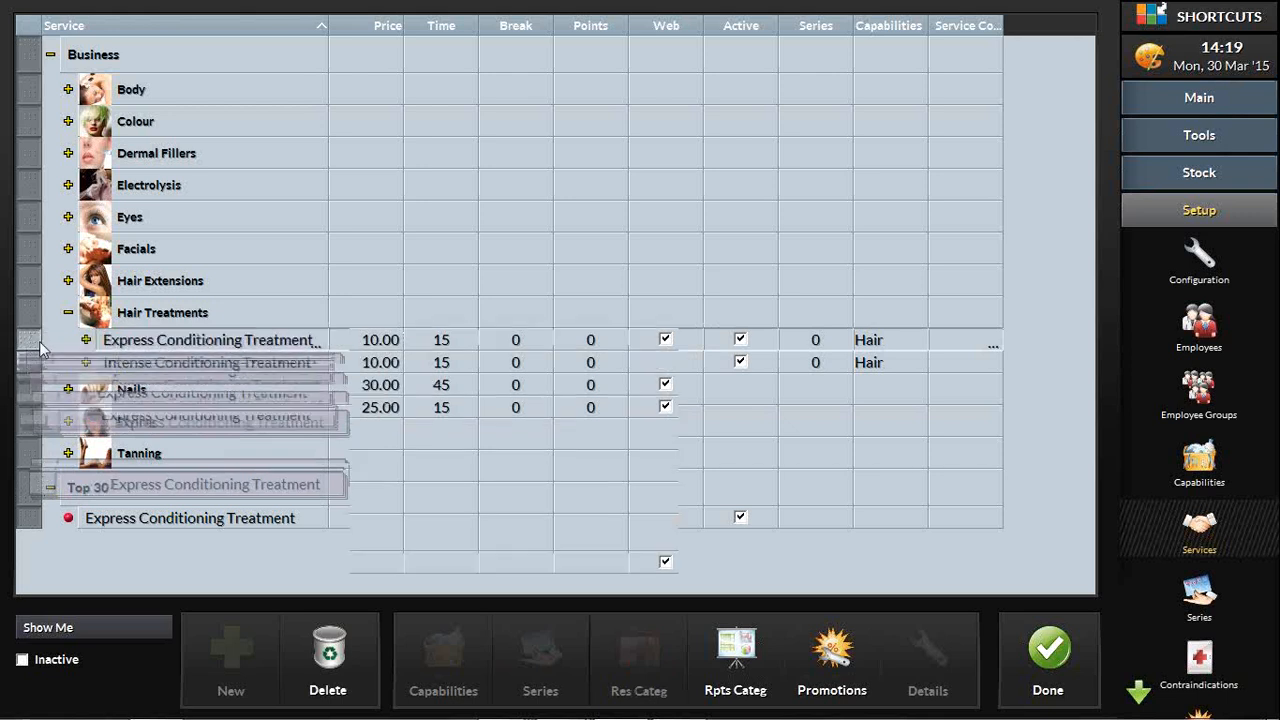
{"action": "left_click", "coordinate": [67, 313]}
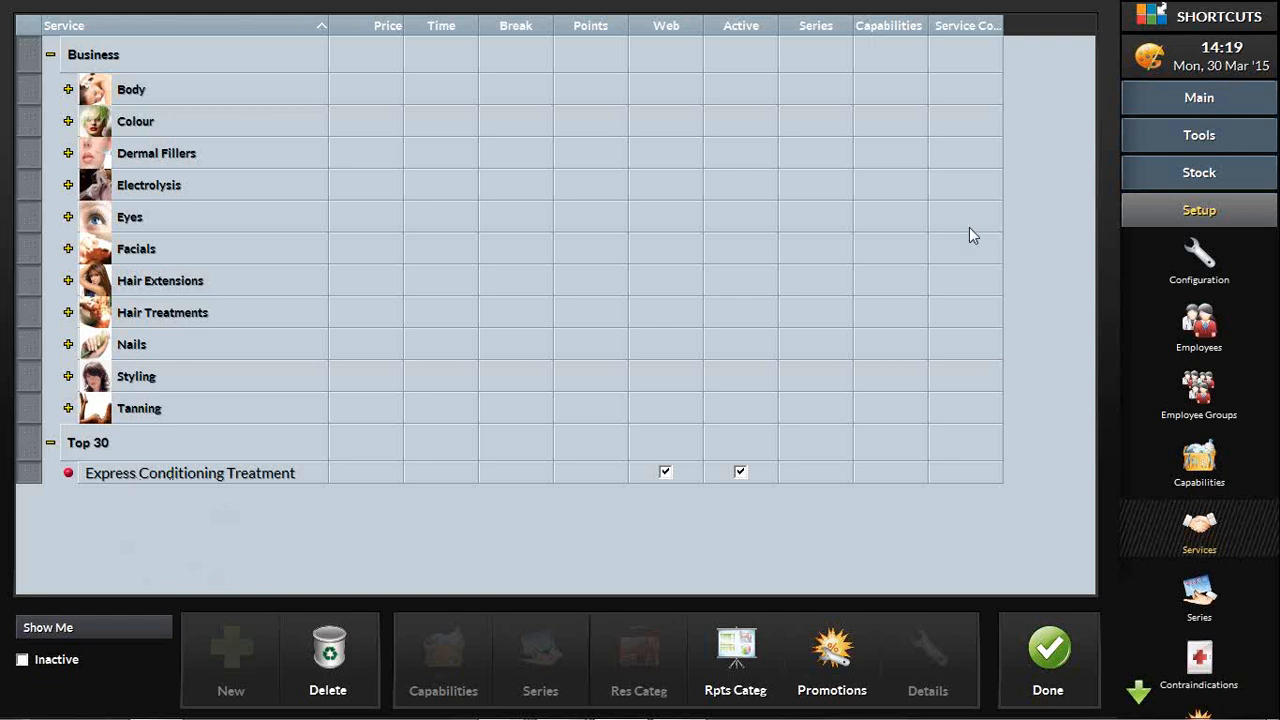
Step: In Point of Sale, enter an Express Conditioning Treatment by Business for a walk-in, and view the item selection for a second line
{"action": "left_click", "coordinate": [1220, 106]}
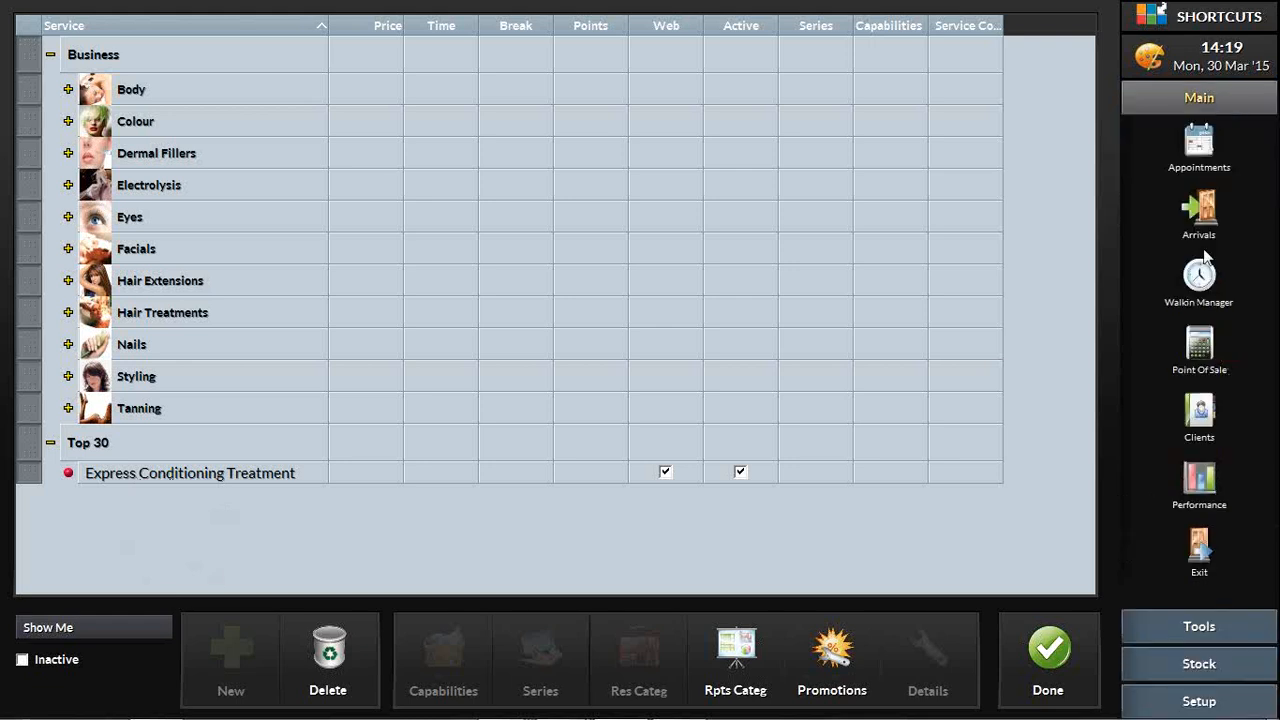
{"action": "left_click", "coordinate": [1201, 350]}
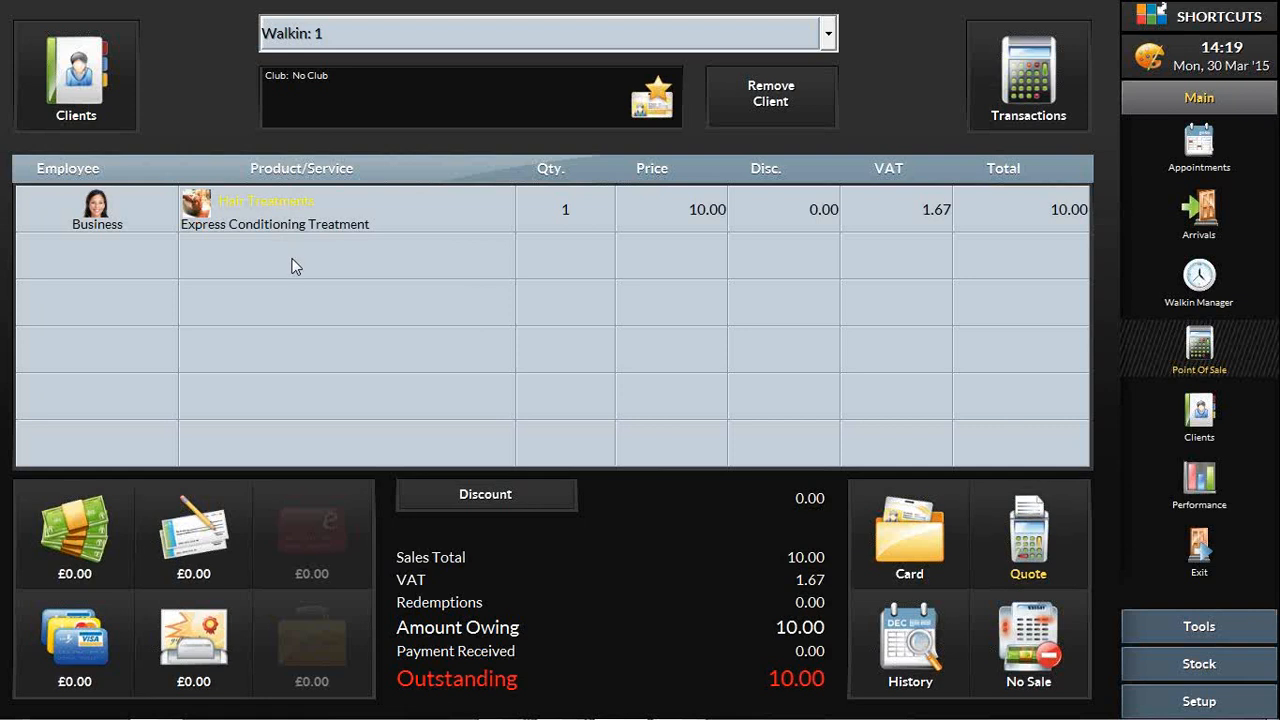
{"action": "left_click", "coordinate": [294, 264]}
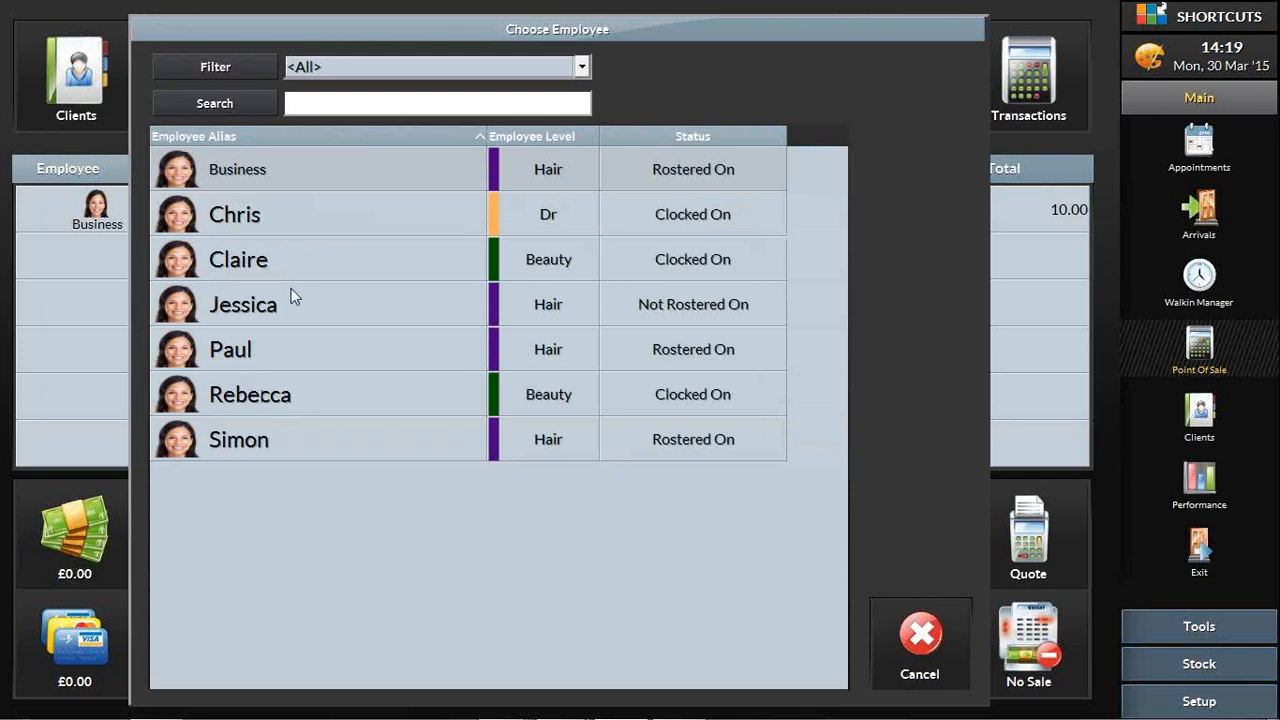
{"action": "left_click", "coordinate": [265, 174]}
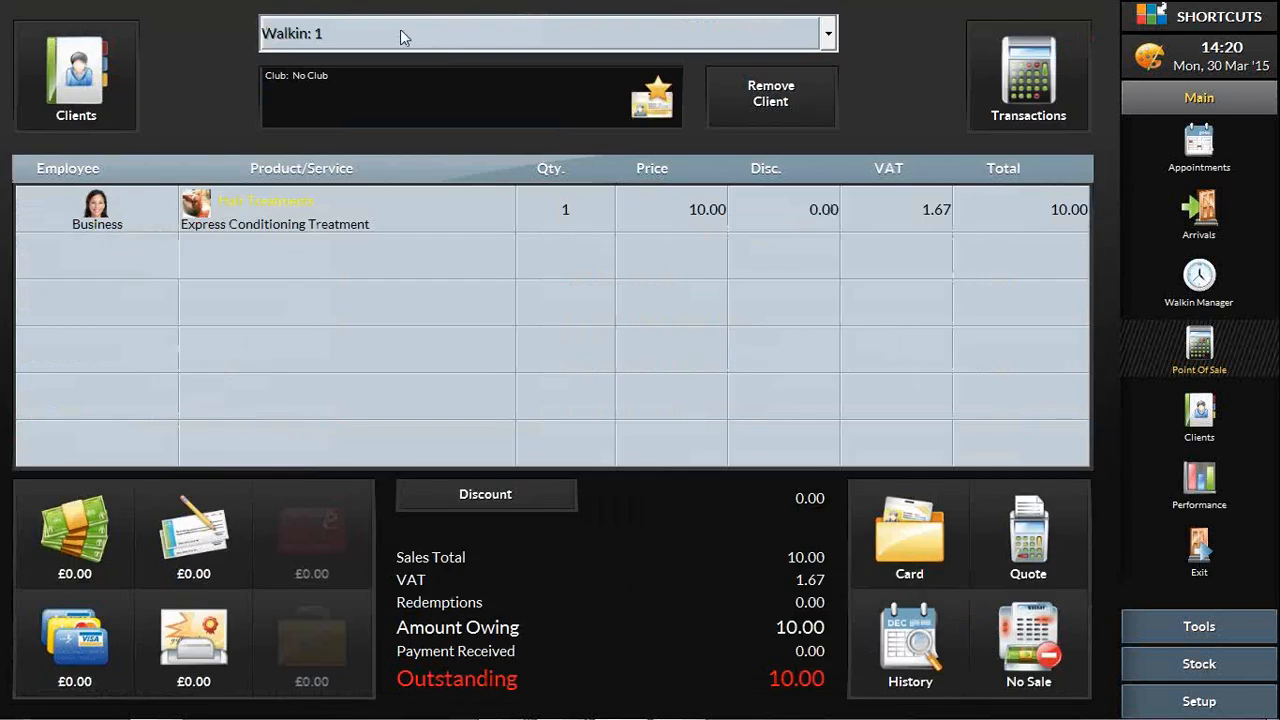
Step: Start a sale for the first named client with Ladies Cut & Finish from her previous services, assigned to the first Beauty-level employee
{"action": "left_click", "coordinate": [403, 37]}
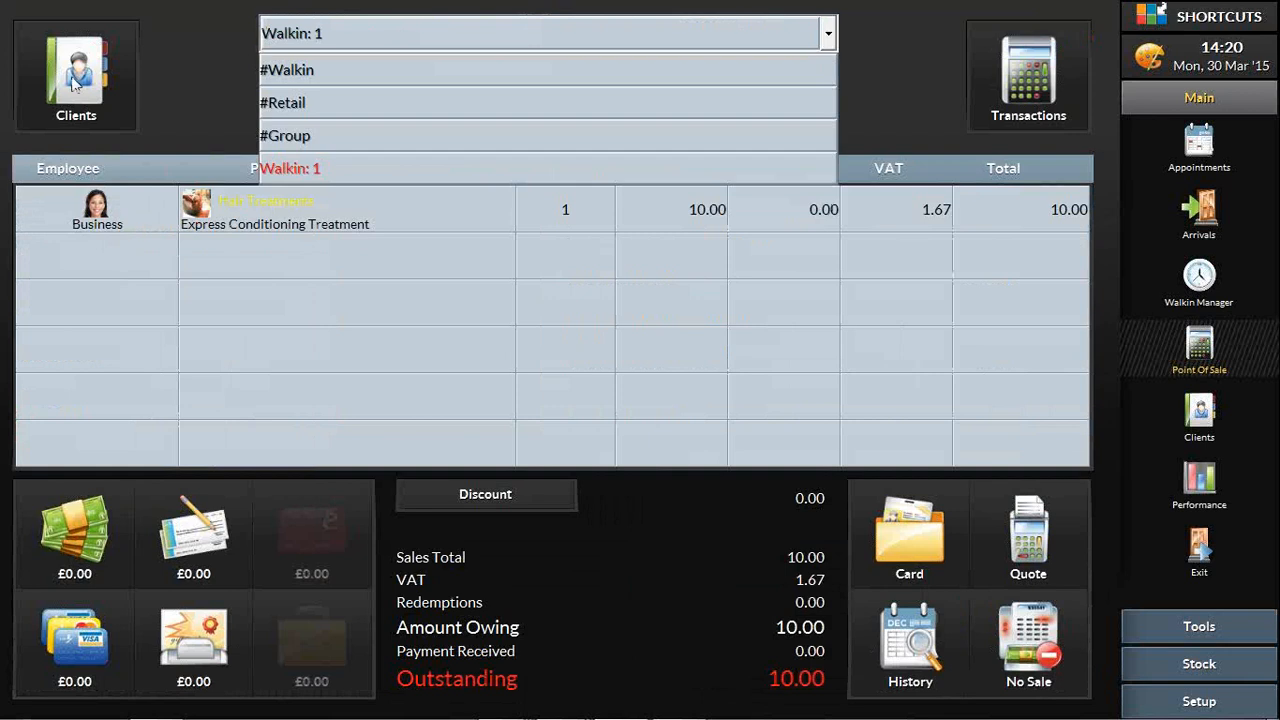
{"action": "left_click", "coordinate": [73, 85]}
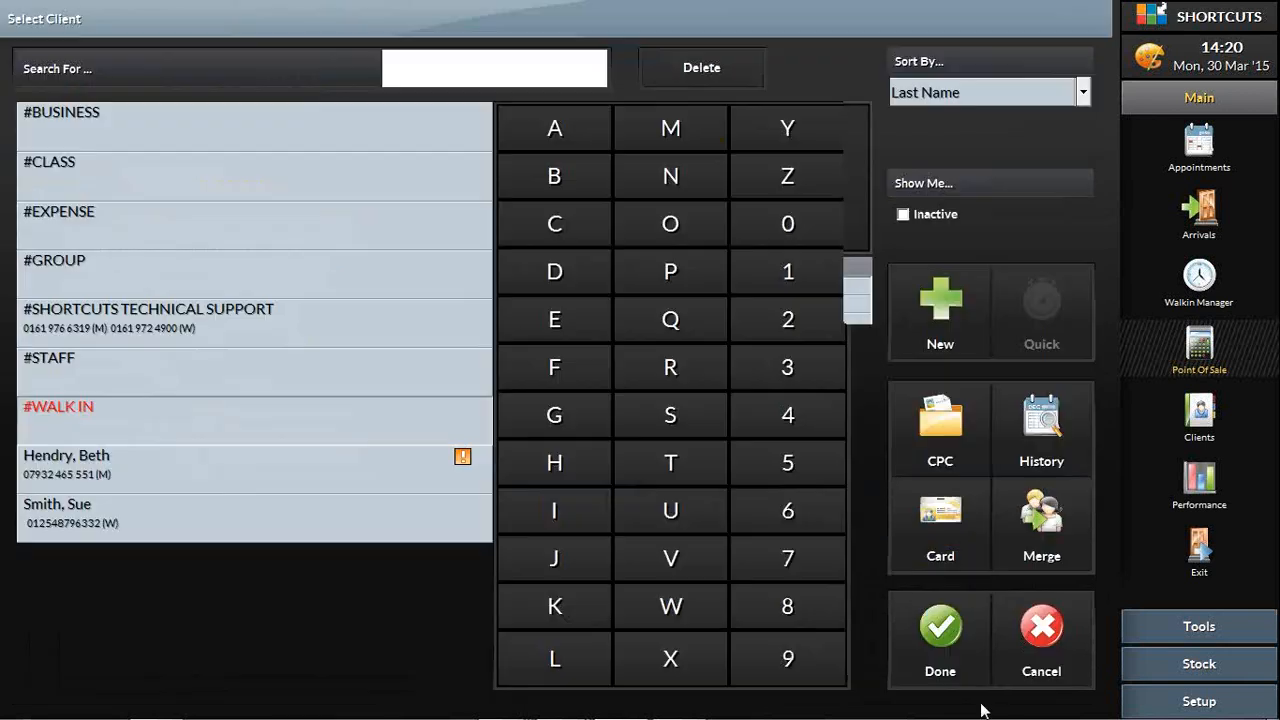
{"action": "left_click", "coordinate": [940, 630]}
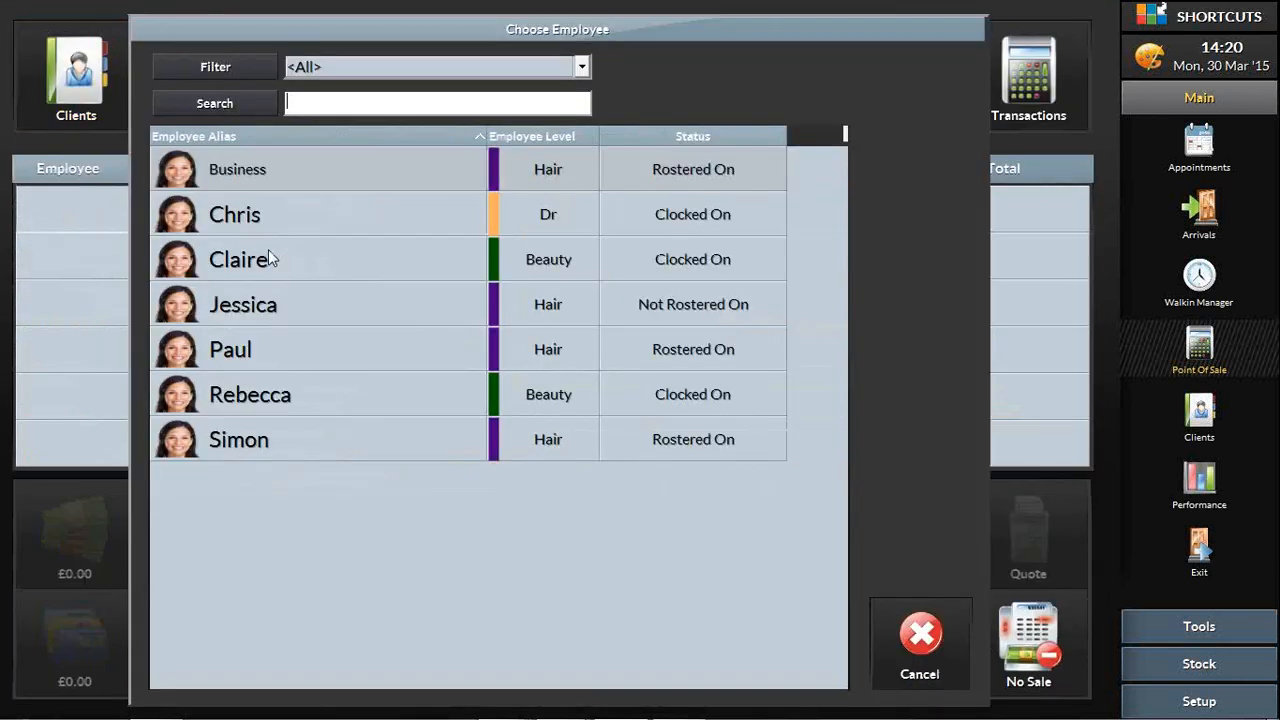
{"action": "left_click", "coordinate": [270, 259]}
{"action": "left_click", "coordinate": [434, 357]}
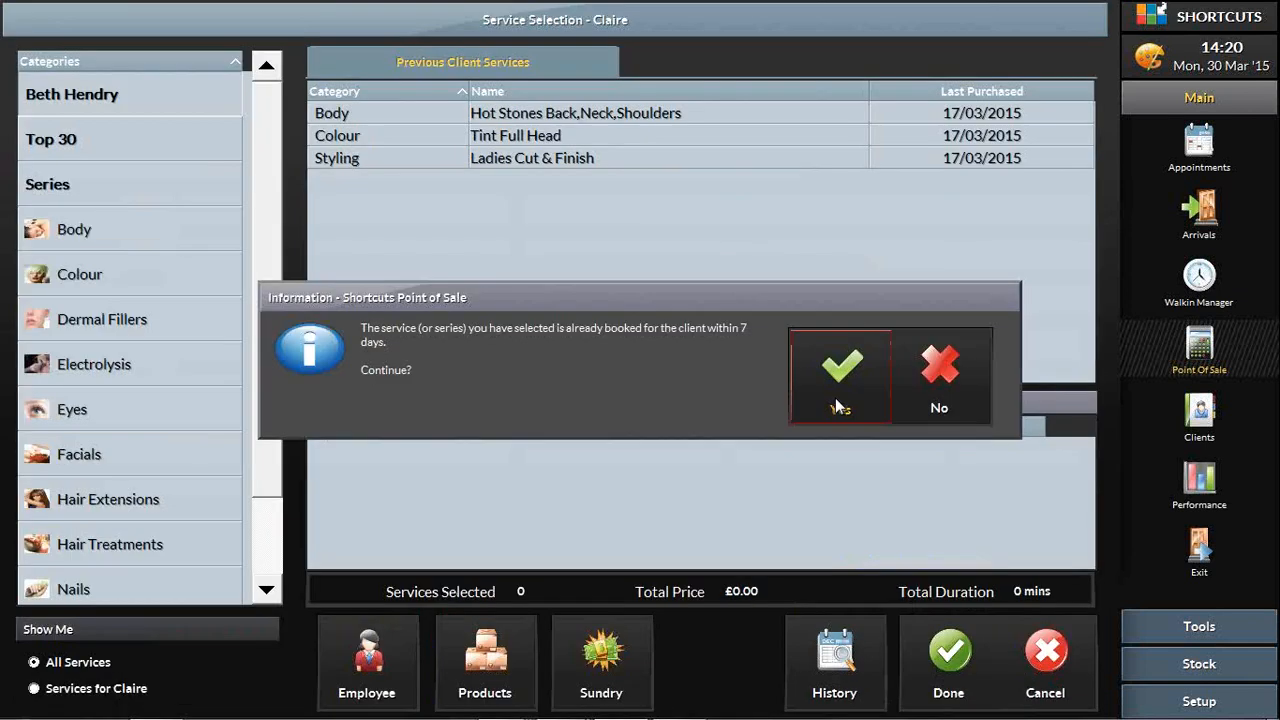
{"action": "left_click", "coordinate": [838, 390]}
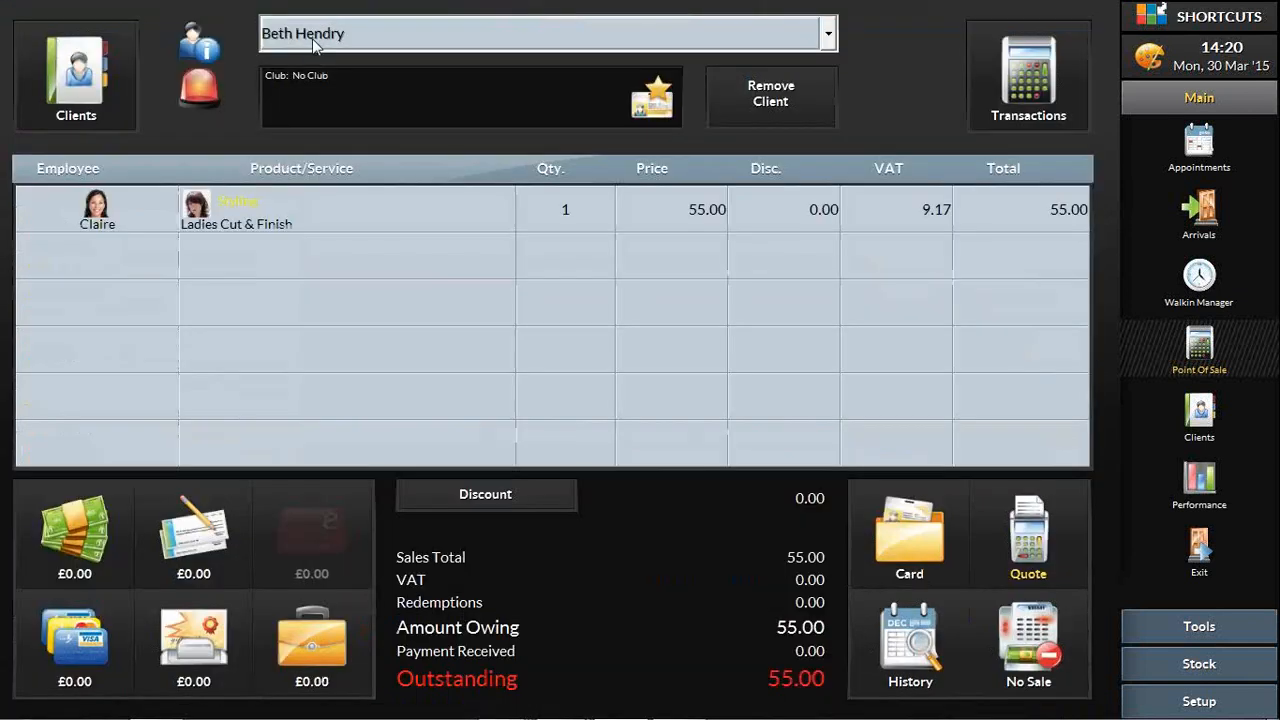
Step: Start a sale for the second named client with Ladies Blow Dry from her previous services, assigned to a rostered-on Hair employee
{"action": "left_click", "coordinate": [84, 78]}
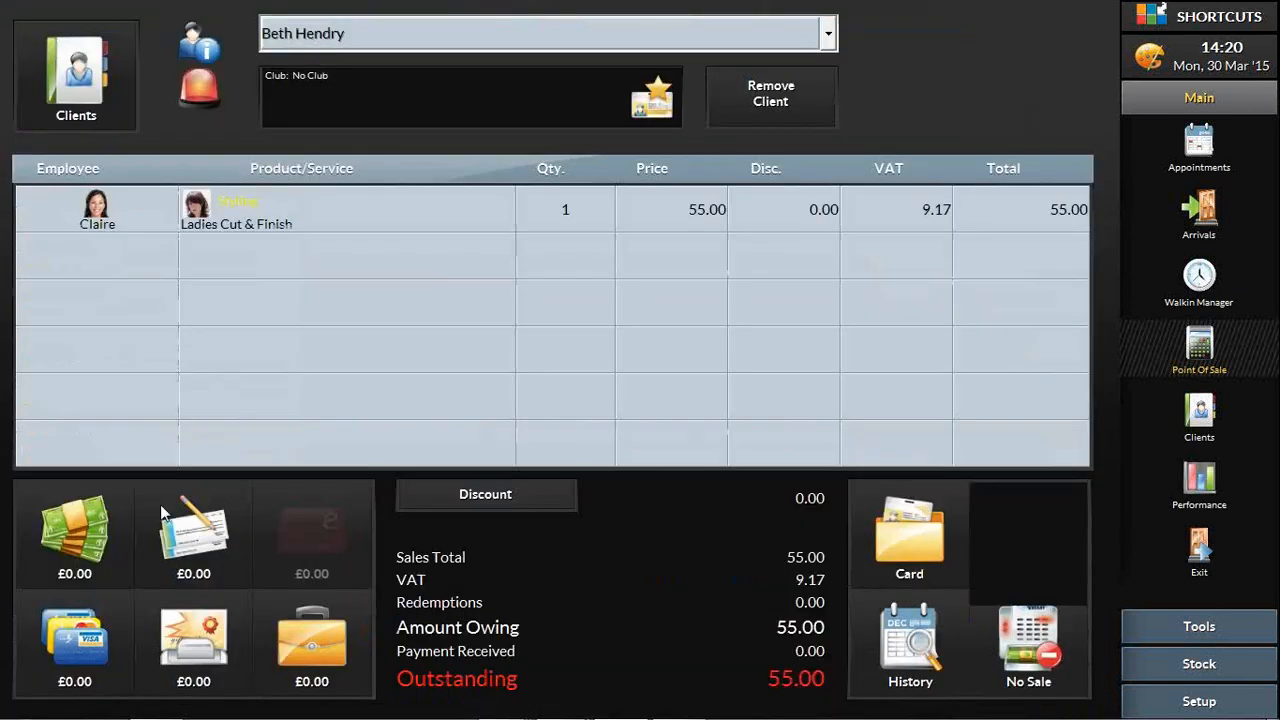
{"action": "left_click", "coordinate": [157, 191]}
{"action": "left_click", "coordinate": [901, 655]}
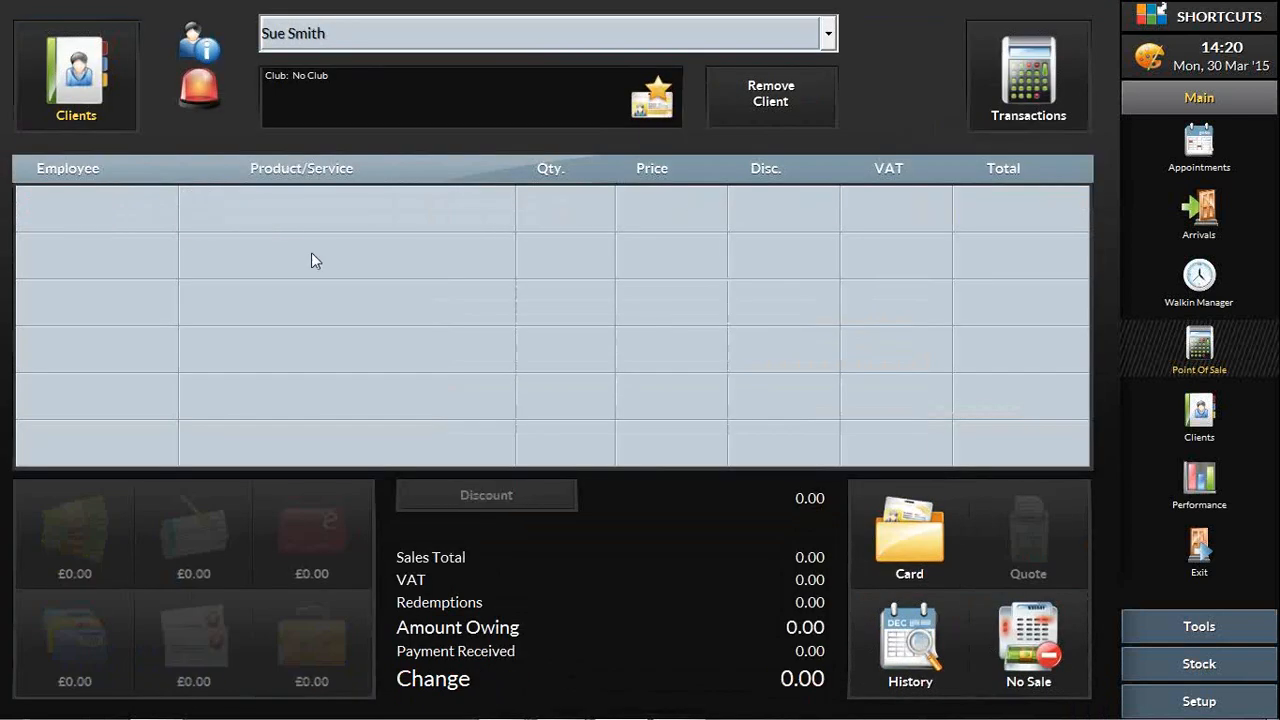
{"action": "left_click", "coordinate": [323, 232]}
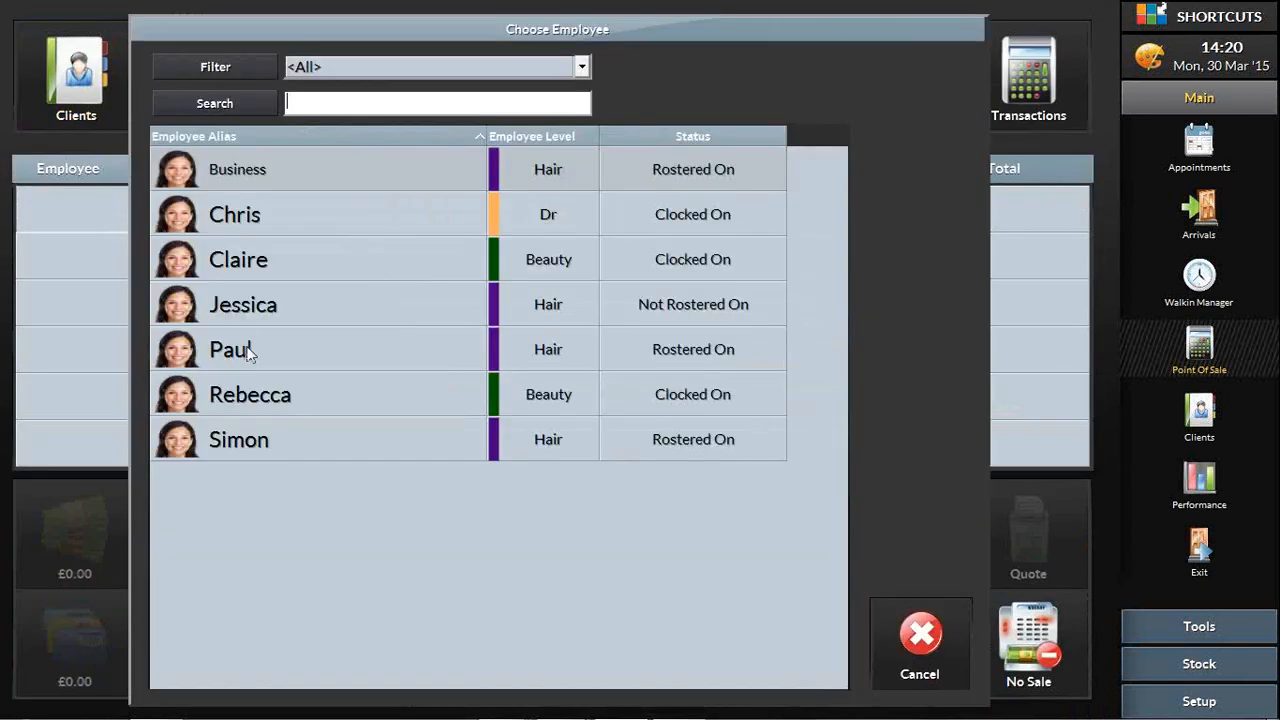
{"action": "left_click", "coordinate": [452, 353]}
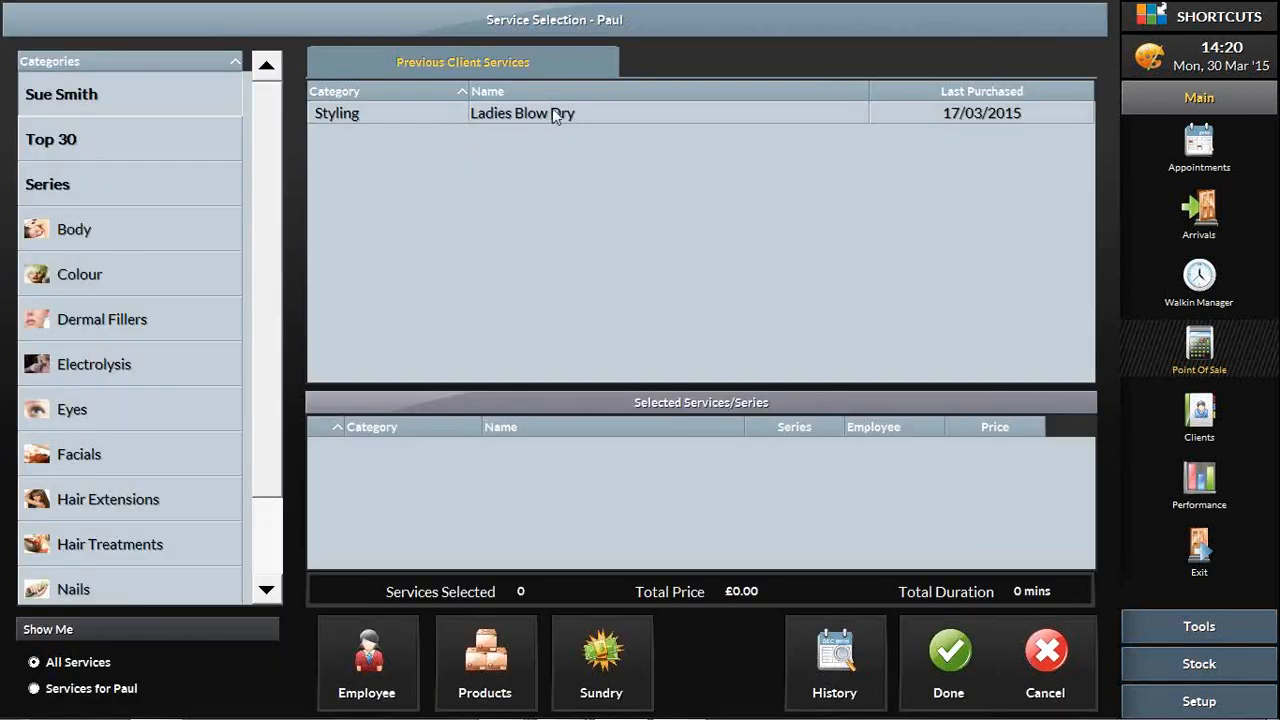
{"action": "left_click", "coordinate": [552, 108]}
{"action": "left_click", "coordinate": [949, 660]}
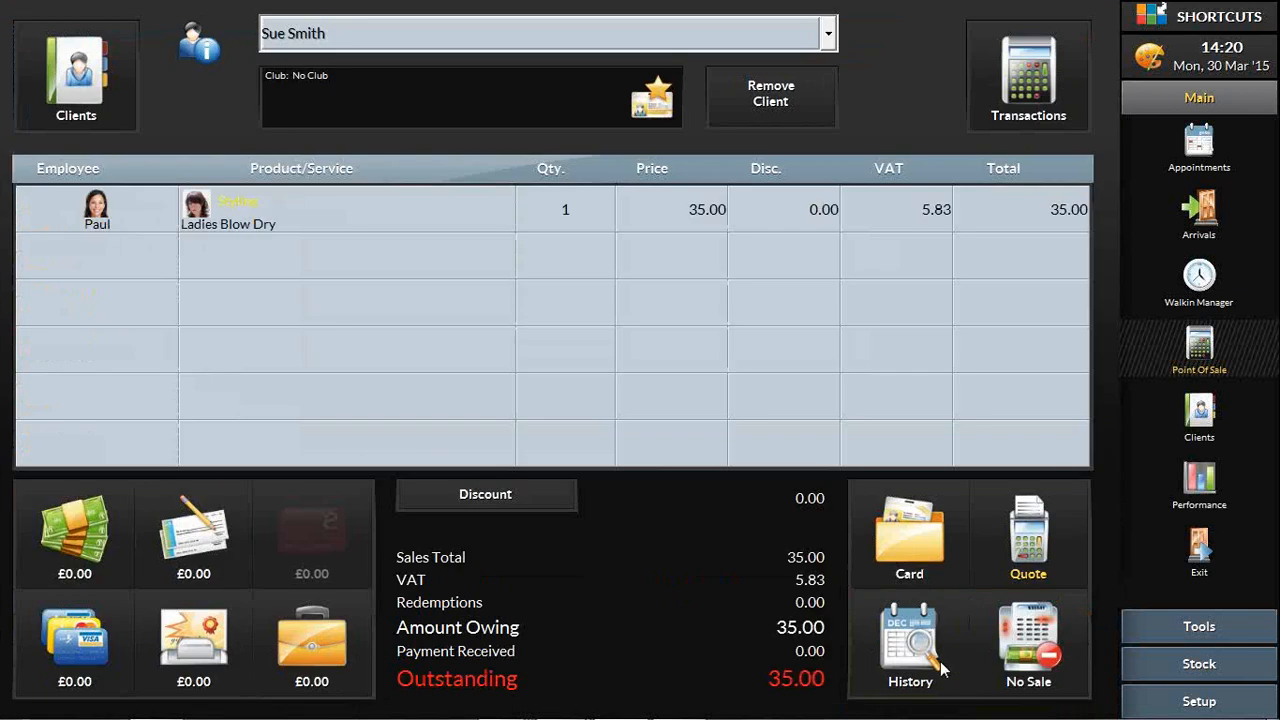
Step: Create a group sale combining the two named clients' sales, leaving out the walk-in
{"action": "left_click", "coordinate": [360, 33]}
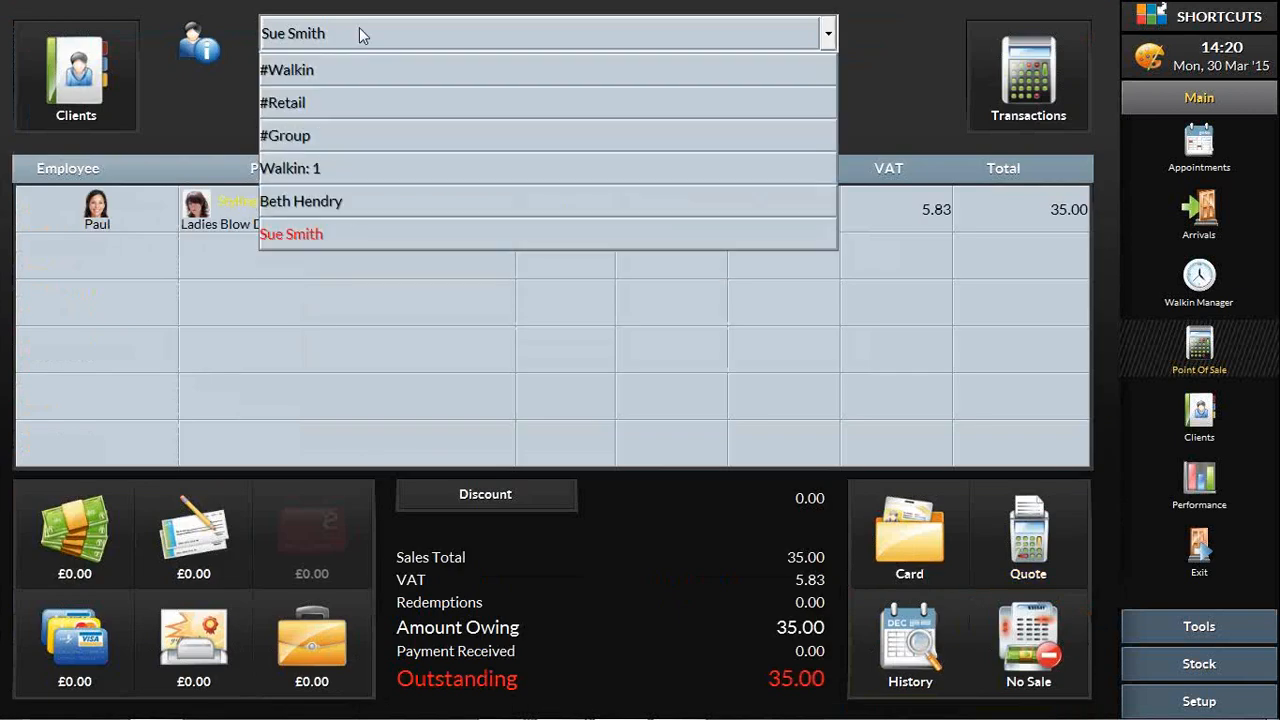
{"action": "left_click", "coordinate": [341, 135]}
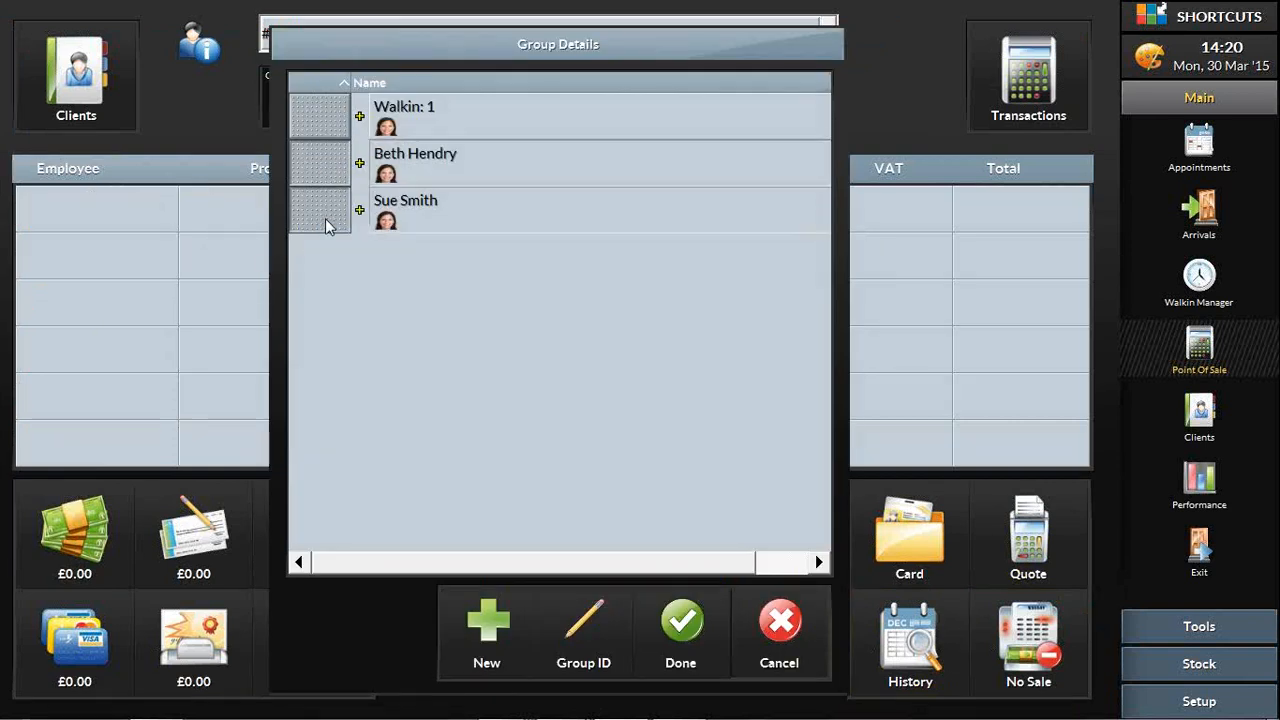
{"action": "left_click", "coordinate": [692, 640]}
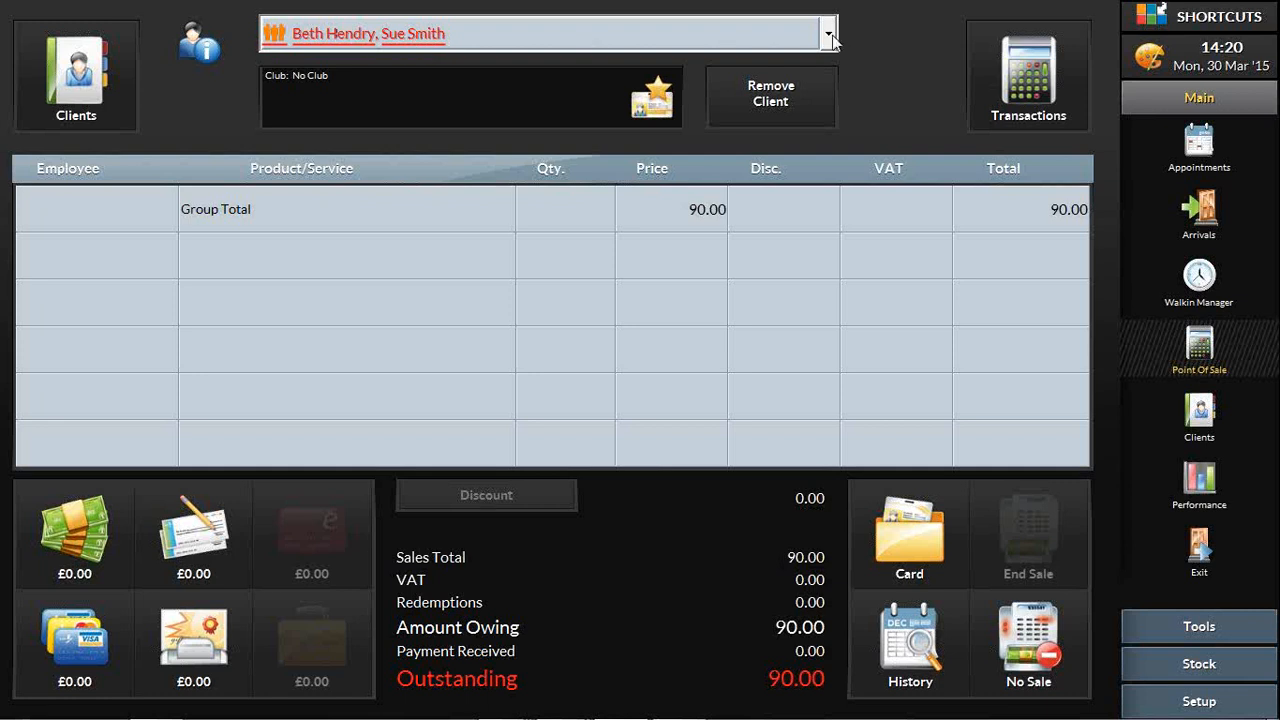
Step: View each grouped client's individual sale and the group total, and dismiss the Windows performance notification
{"action": "left_click", "coordinate": [425, 40]}
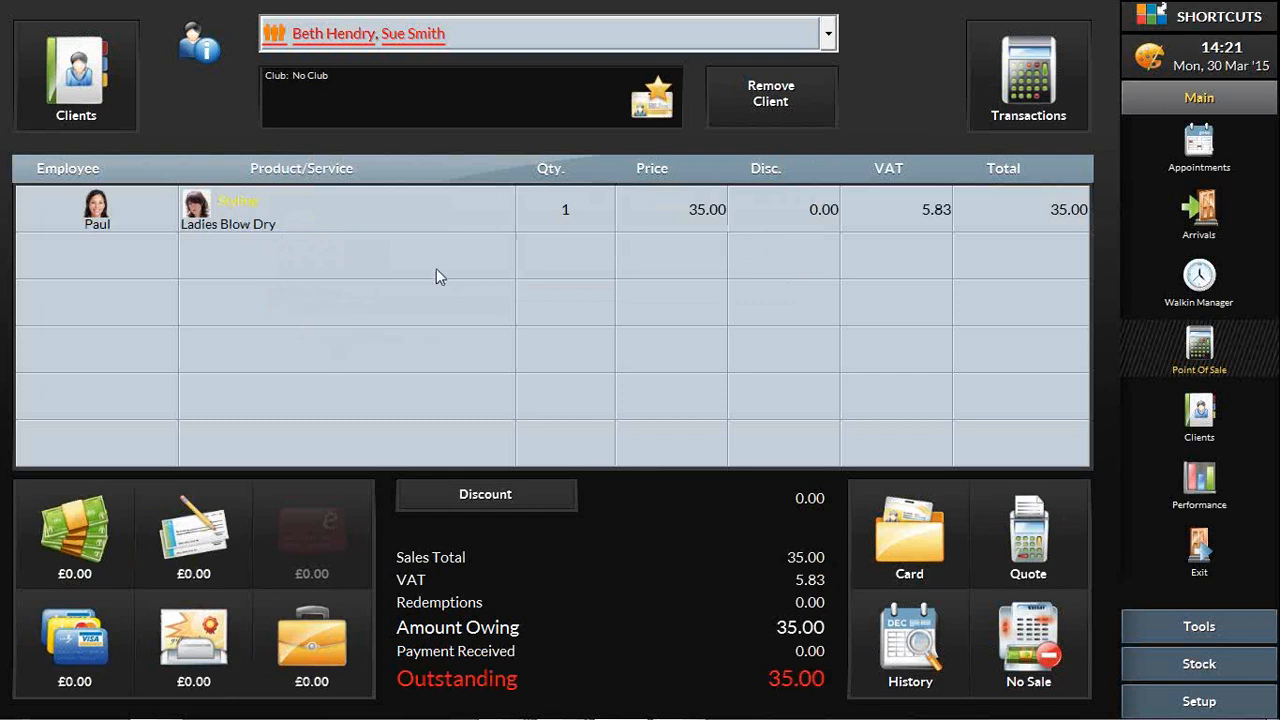
{"action": "left_click", "coordinate": [276, 36]}
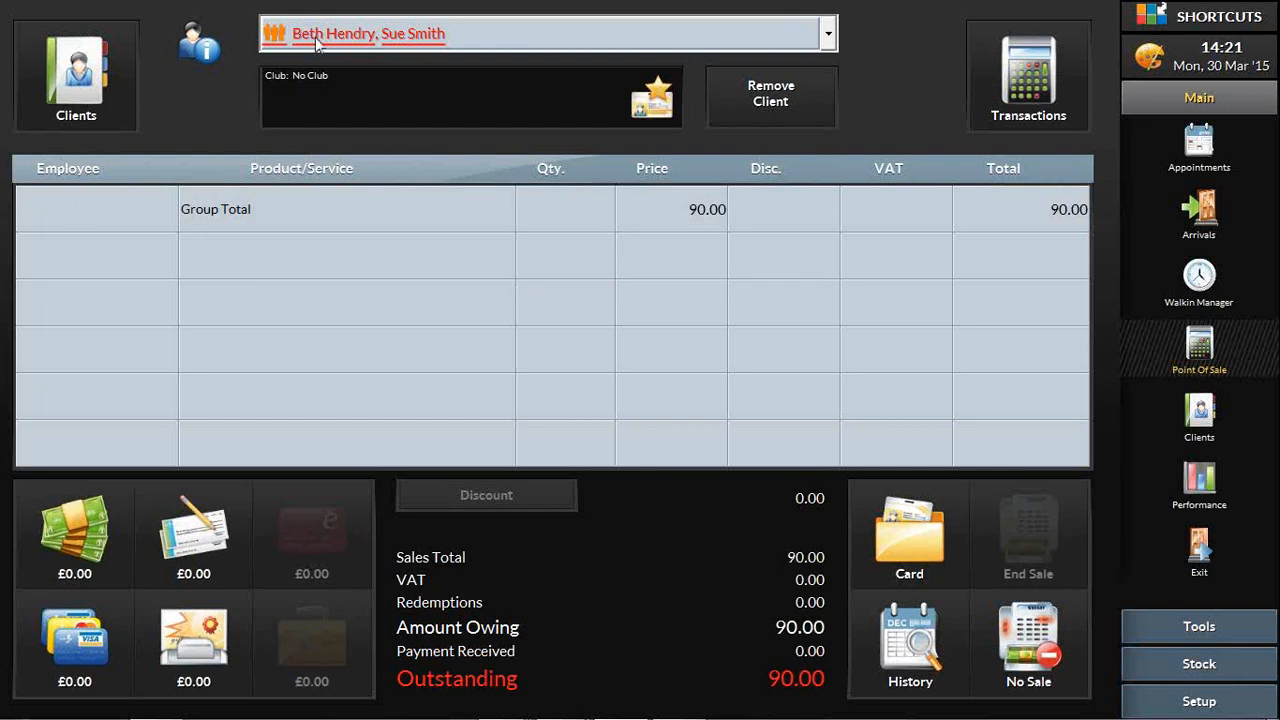
{"action": "left_click", "coordinate": [324, 38]}
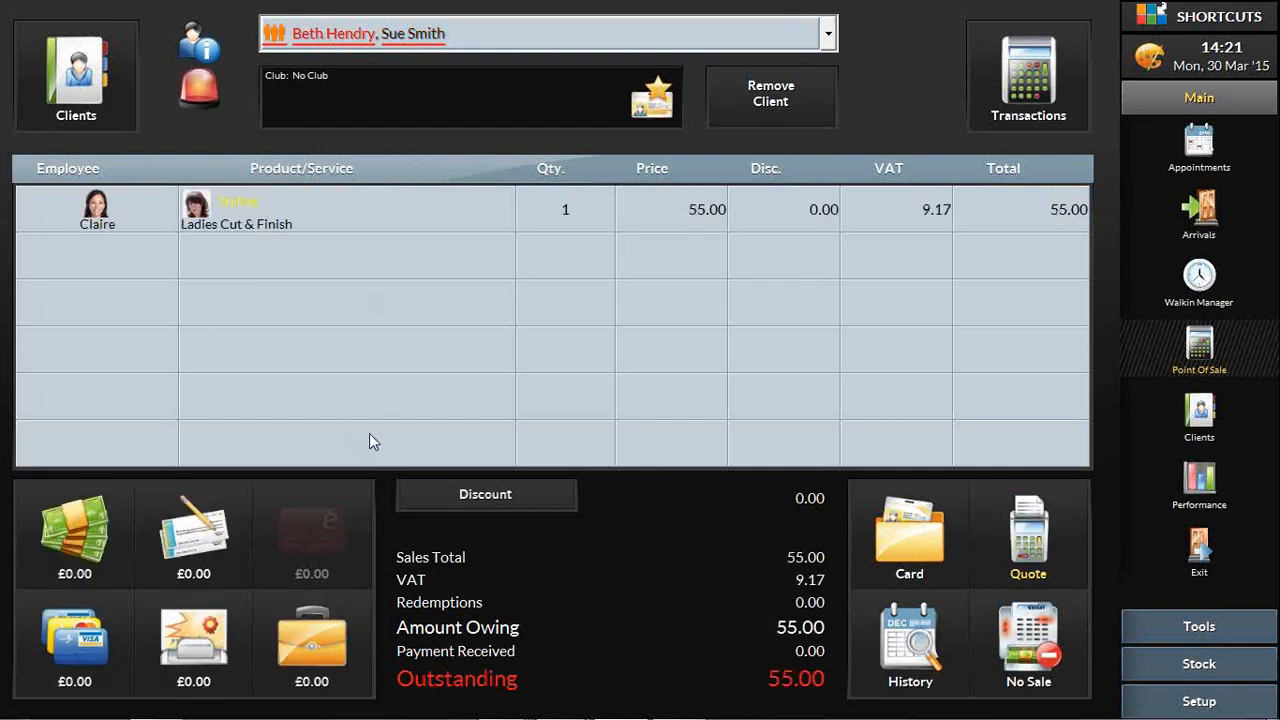
{"action": "left_click", "coordinate": [278, 42]}
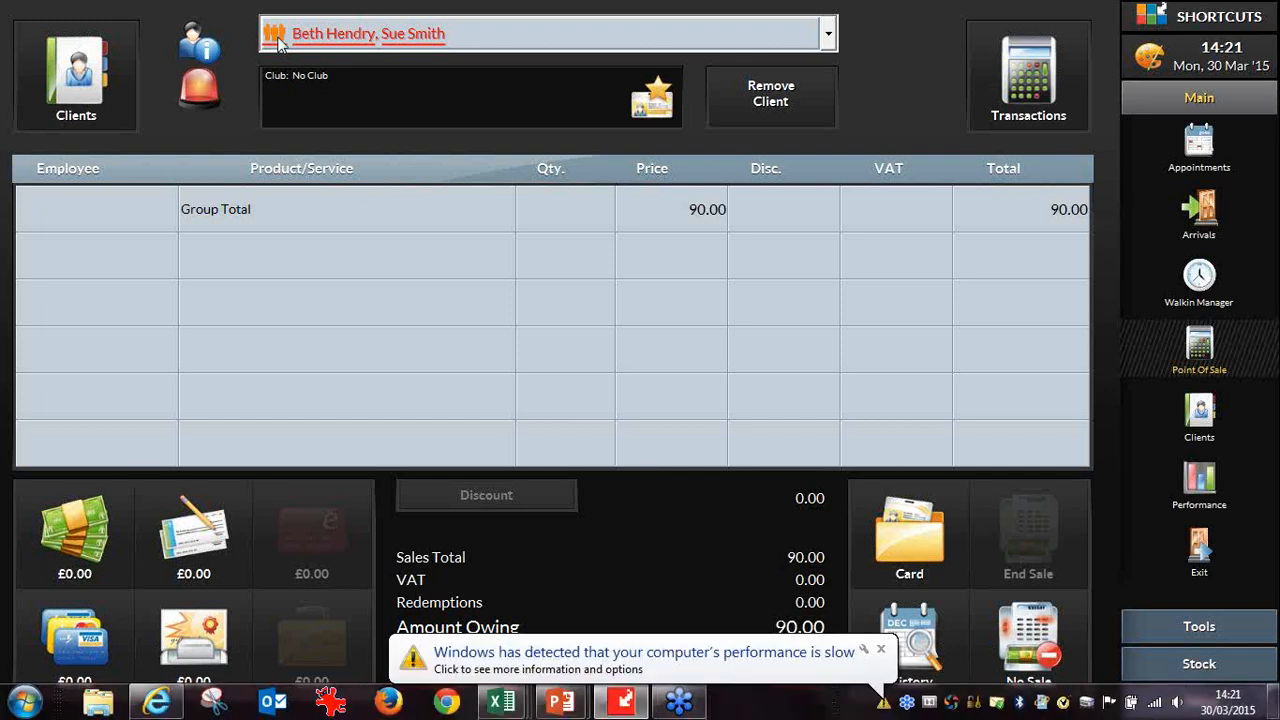
{"action": "left_click", "coordinate": [880, 649]}
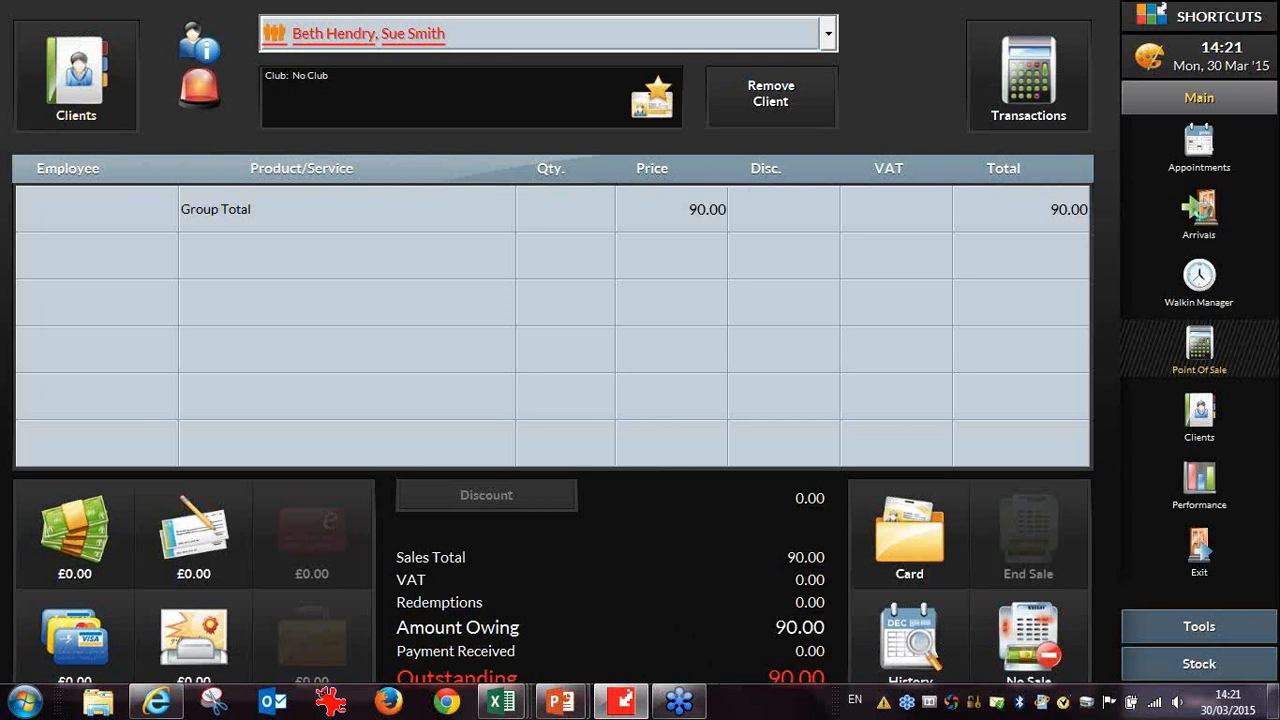
Step: Open Client Arrivals, mark the client's 15:00 appointment as arrived, limit the list to arrived clients, and go to the client search
{"action": "left_click", "coordinate": [1203, 215]}
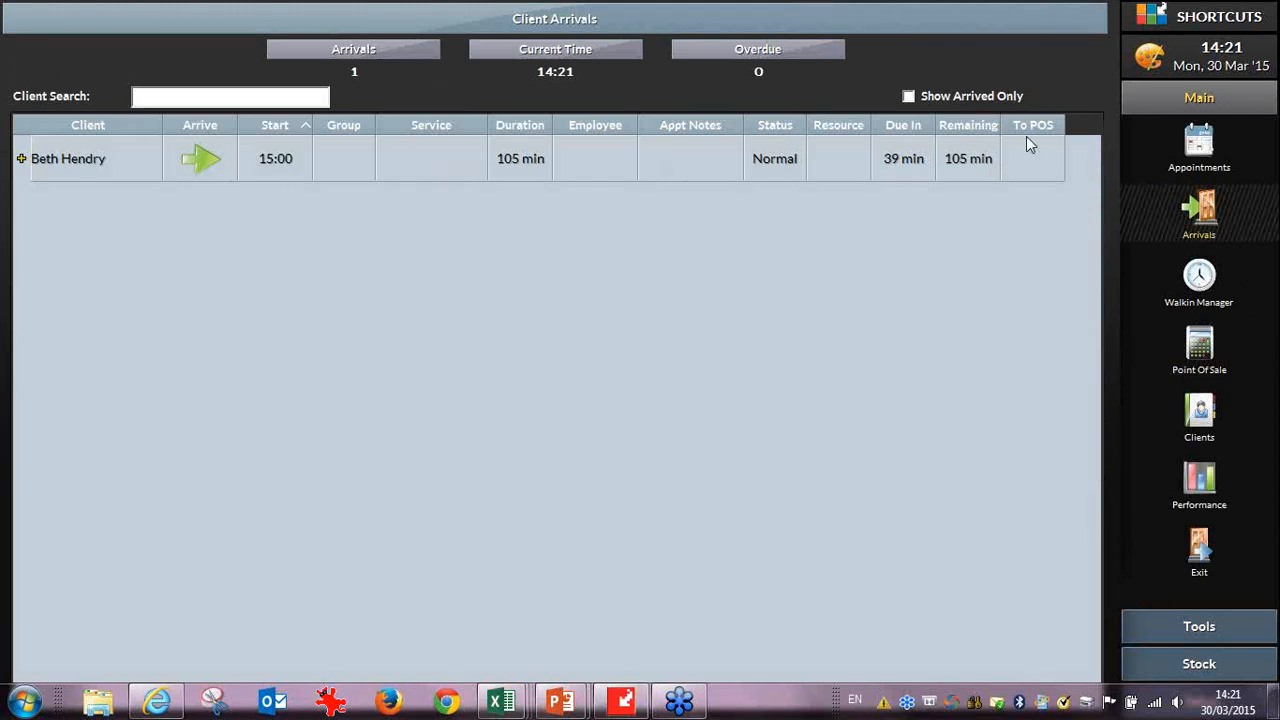
{"action": "left_click", "coordinate": [196, 157]}
{"action": "left_click", "coordinate": [908, 96]}
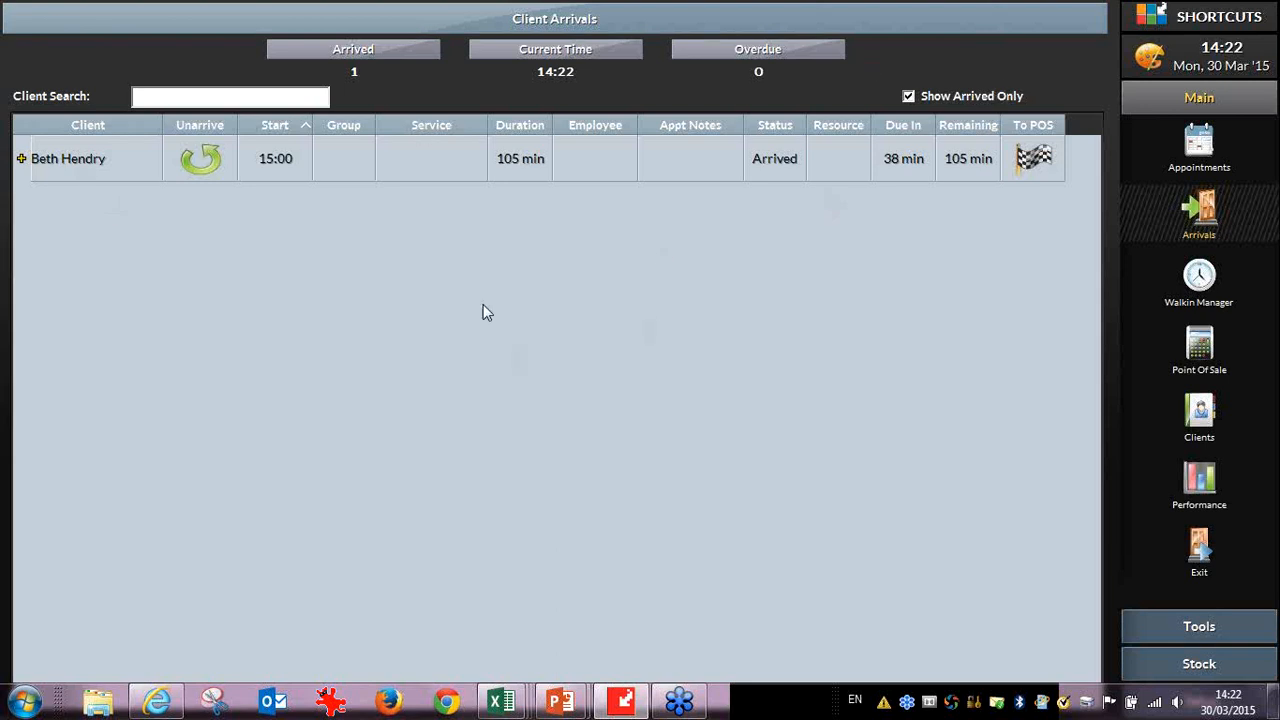
{"action": "left_click", "coordinate": [190, 95]}
Step: Switch to PowerPoint
{"action": "mouse_move", "coordinate": [568, 700]}
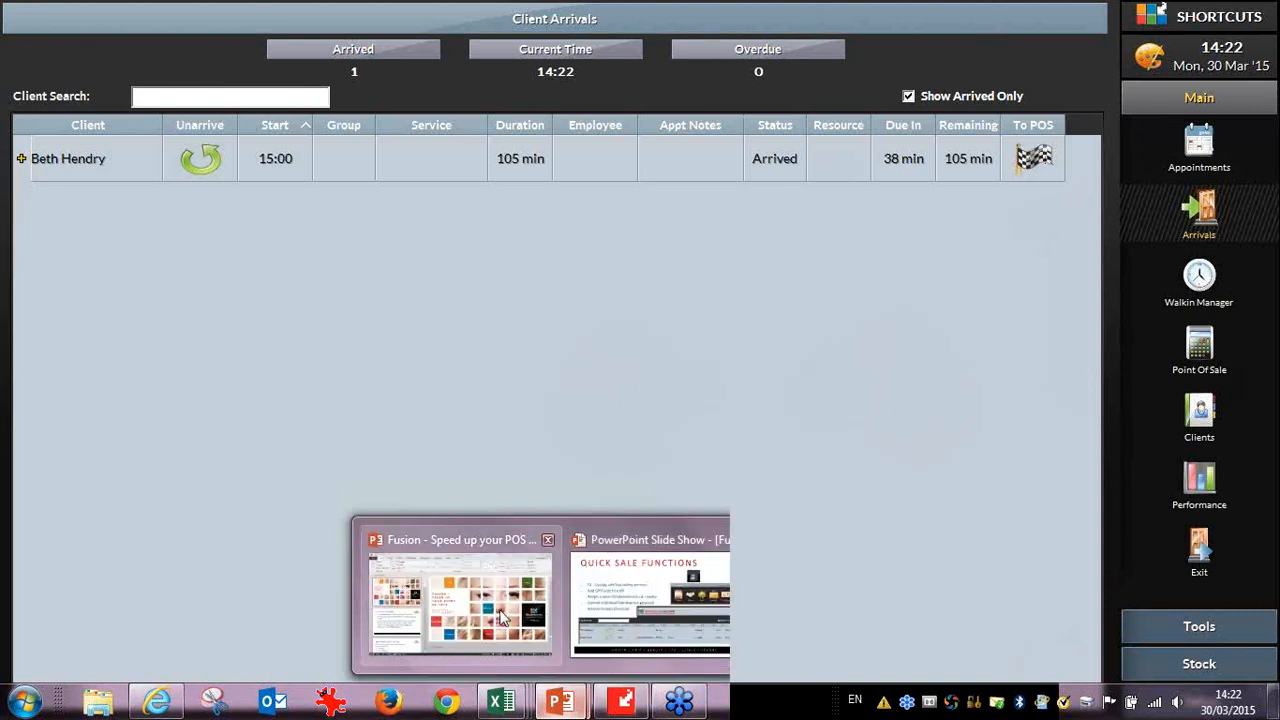